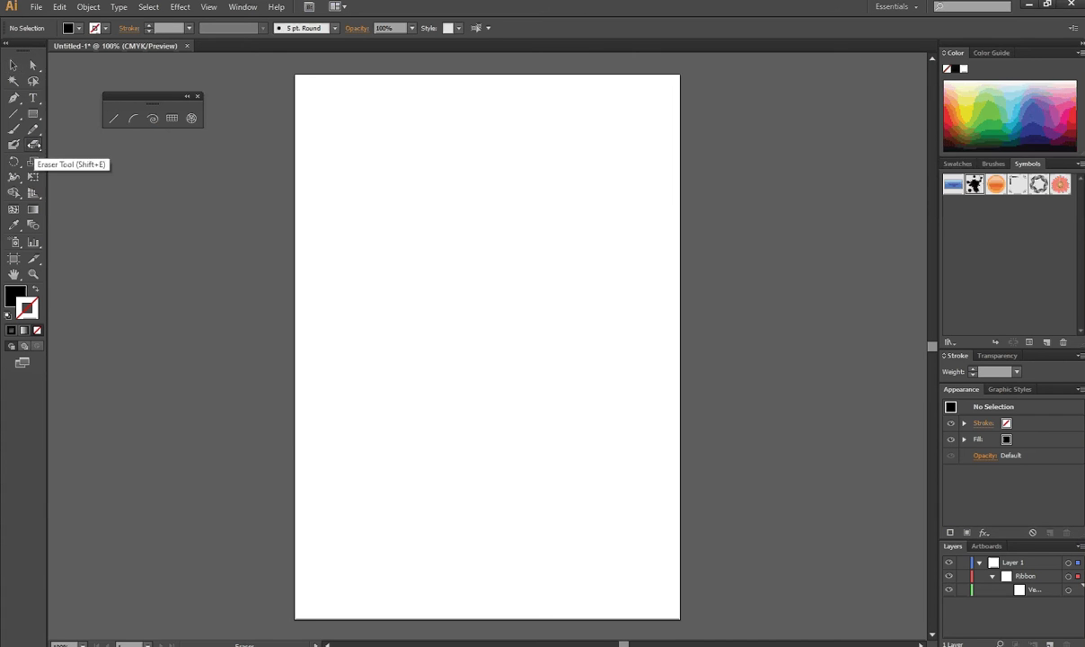
Look over the eraser and cutting tools, keeping the Eraser tool active
{"action": "left_click", "coordinate": [33, 144]}
{"action": "left_click", "coordinate": [29, 142]}
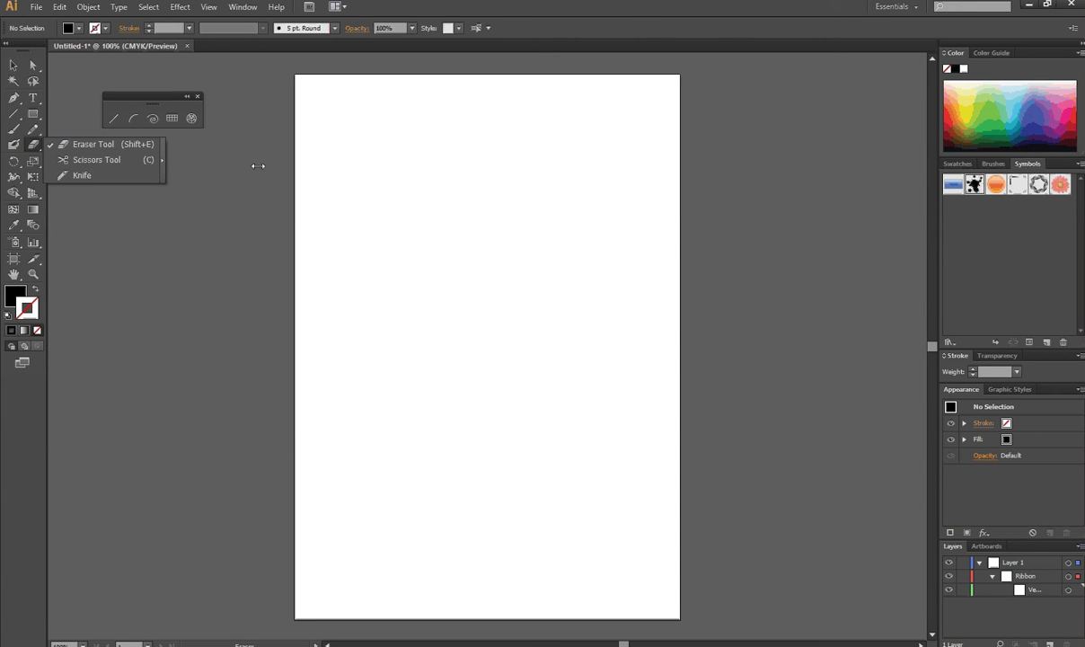
{"action": "left_click", "coordinate": [88, 219]}
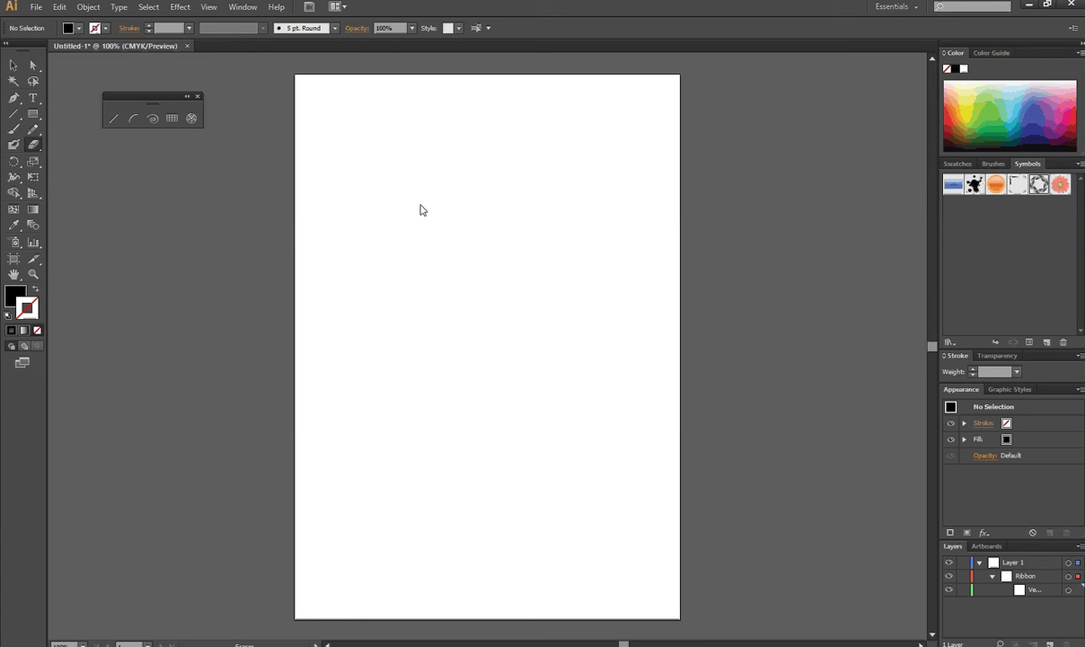
Place the Ribbon symbol, break its link and scale it to about 417 by 400 pt
{"action": "left_click_drag", "start_coordinate": [384, 287], "coordinate": [445, 220]}
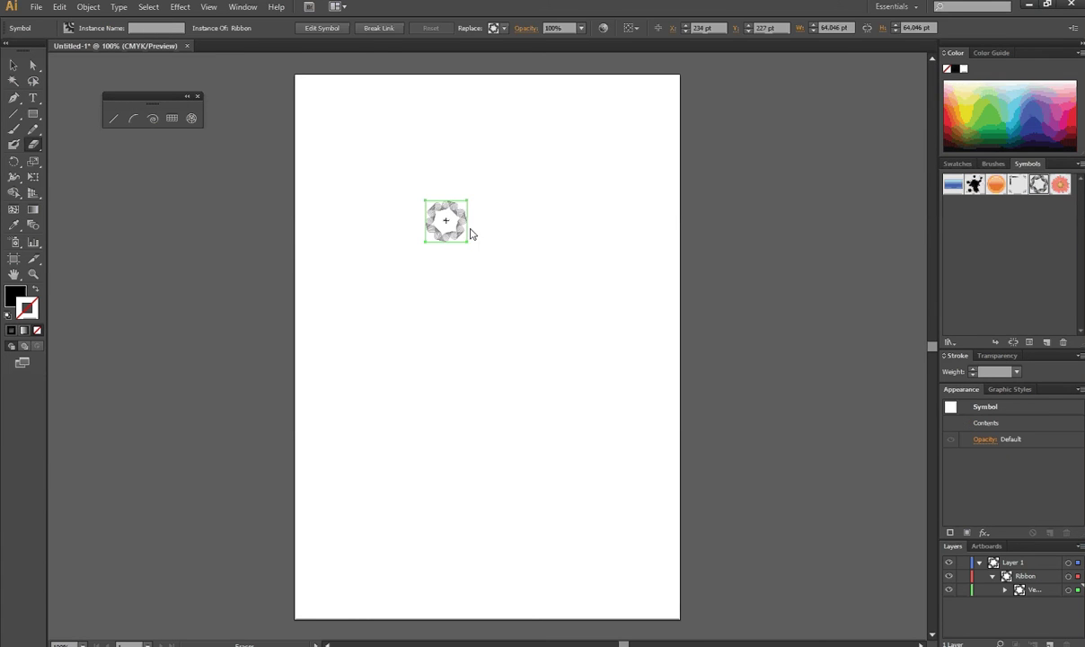
{"action": "left_click", "coordinate": [379, 28]}
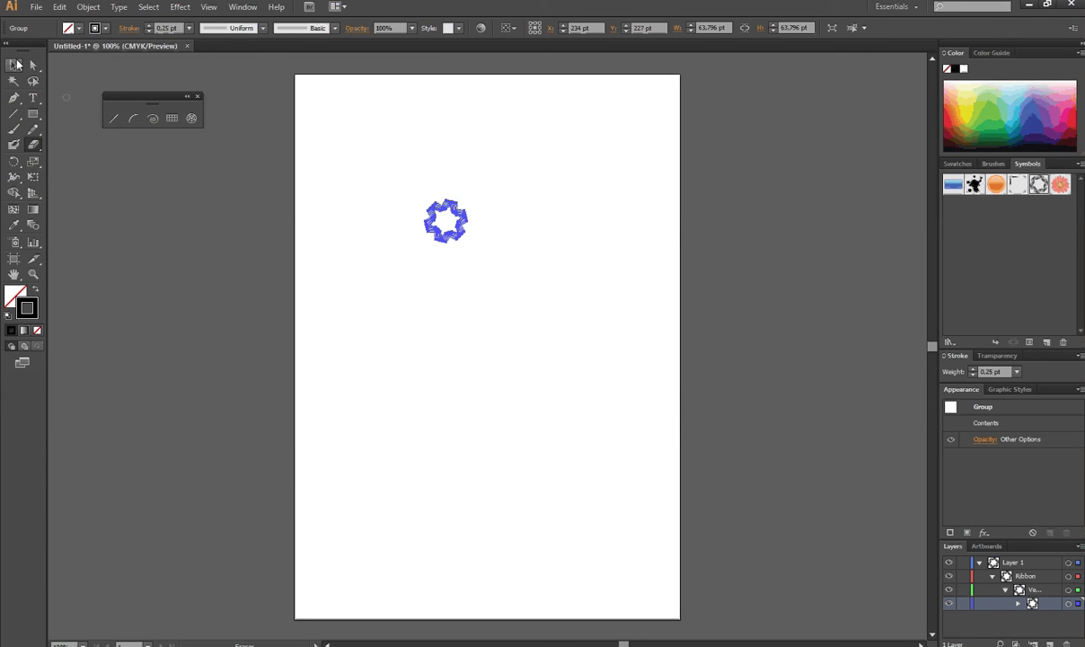
{"action": "key", "text": "v"}
{"action": "left_click_drag", "start_coordinate": [467, 249], "coordinate": [625, 389]}
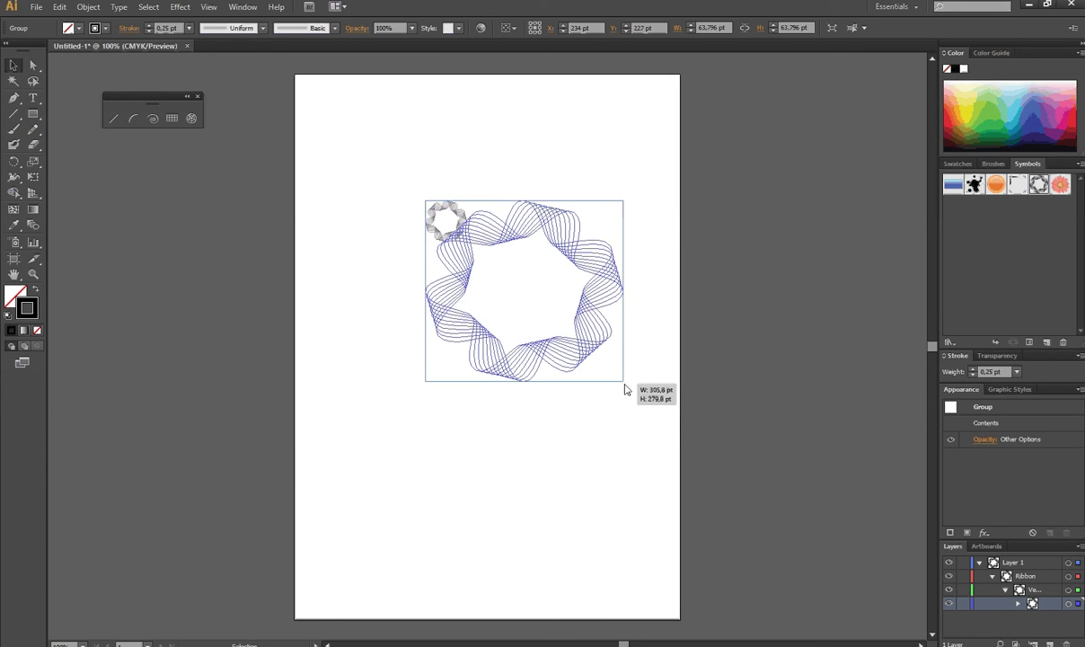
{"action": "mouse_move", "coordinate": [425, 202]}
{"action": "left_mouse_down"}
{"action": "mouse_move", "coordinate": [357, 144]}
{"action": "mouse_move", "coordinate": [353, 122]}
{"action": "left_mouse_up"}
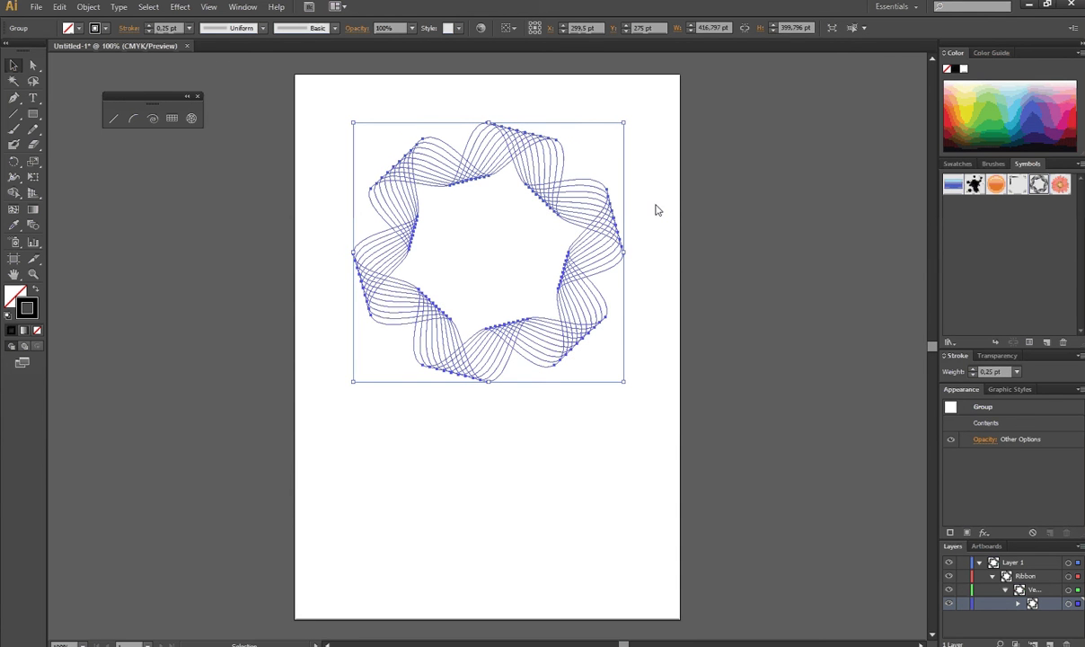
{"action": "left_click", "coordinate": [654, 211]}
{"action": "left_click", "coordinate": [610, 230]}
{"action": "left_click", "coordinate": [35, 146]}
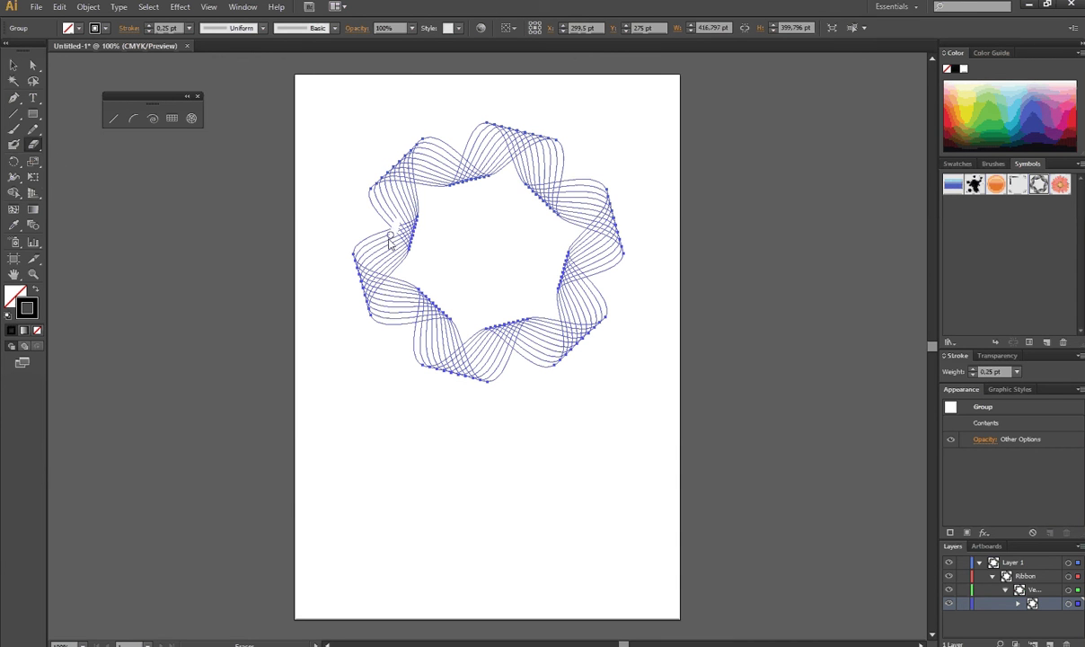
Erase a ragged gap through the ribbon's left strands
{"action": "mouse_move", "coordinate": [390, 240]}
{"action": "left_mouse_down"}
{"action": "mouse_move", "coordinate": [360, 255]}
{"action": "mouse_move", "coordinate": [387, 231]}
{"action": "mouse_move", "coordinate": [356, 289]}
{"action": "left_mouse_up"}
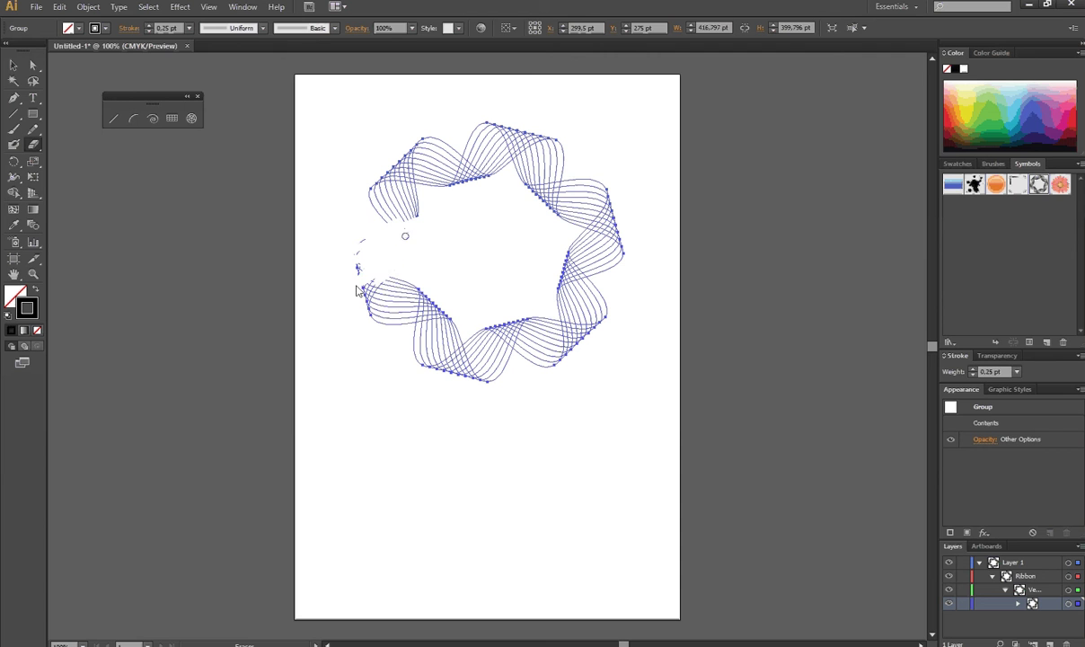
{"action": "left_click_drag", "start_coordinate": [357, 290], "coordinate": [368, 269]}
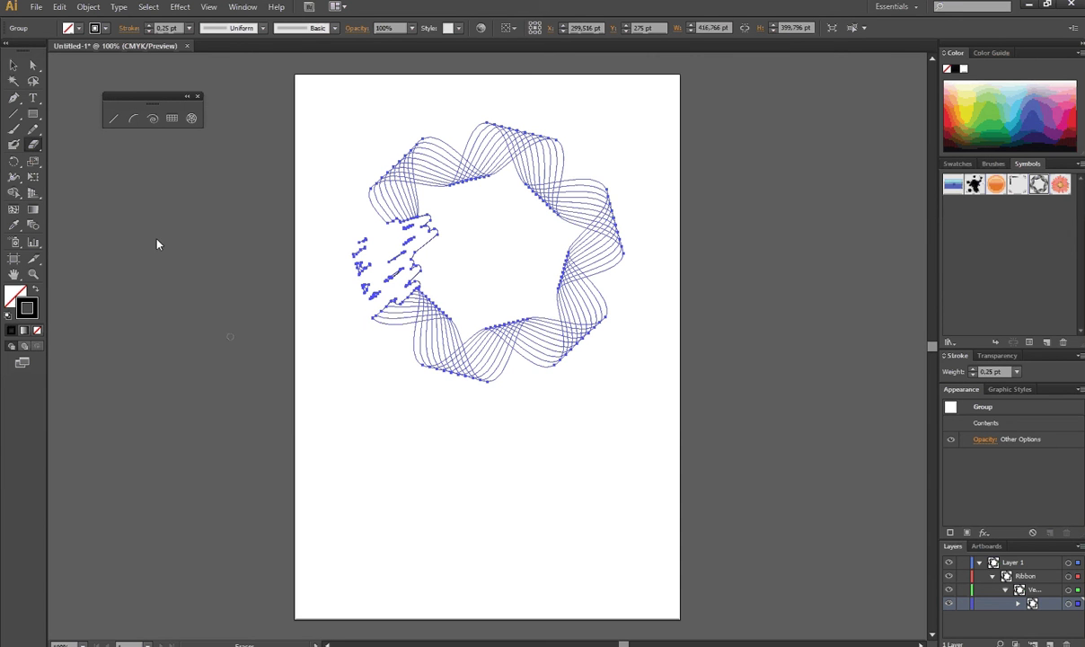
{"action": "left_click", "coordinate": [13, 64]}
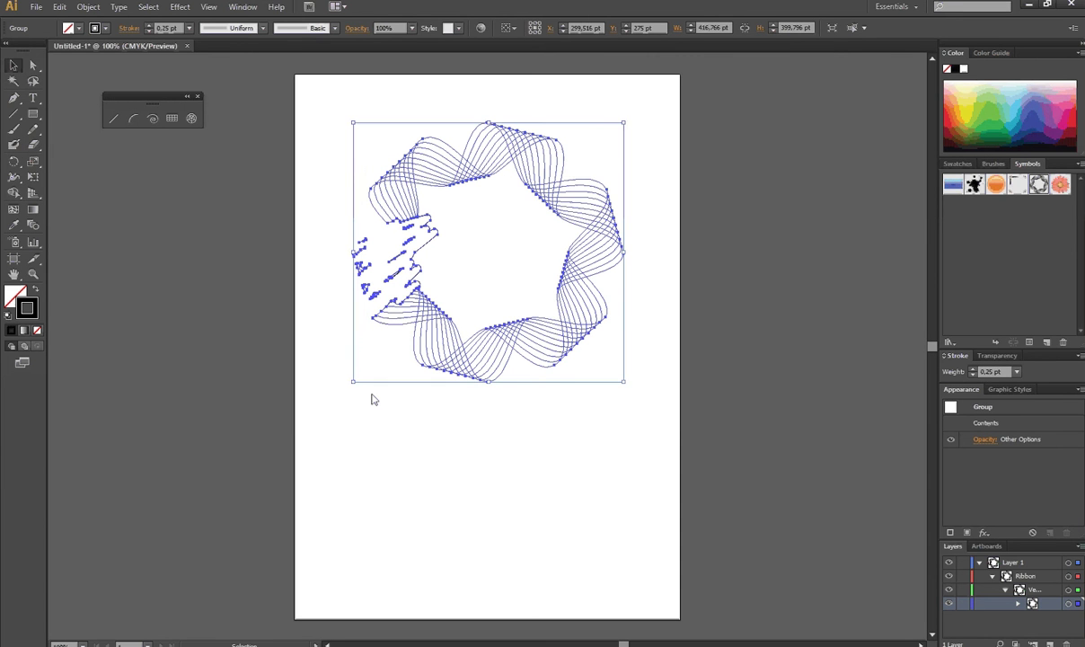
Enlarge the ribbon further toward both lower corners, then deselect it
{"action": "left_click_drag", "start_coordinate": [354, 381], "coordinate": [324, 410]}
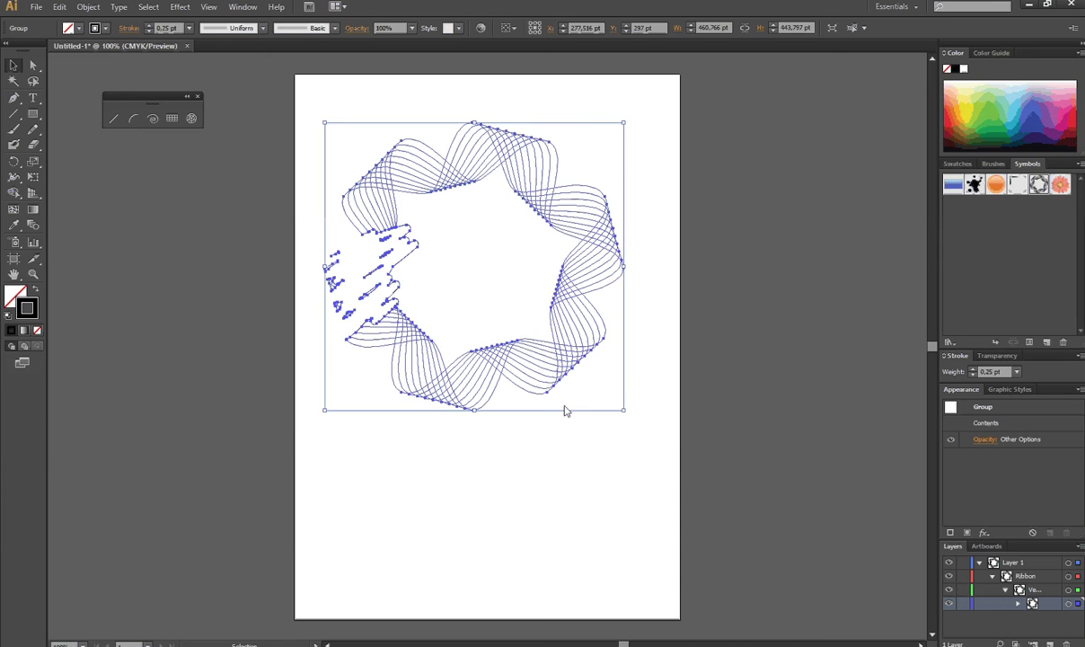
{"action": "left_click_drag", "start_coordinate": [626, 414], "coordinate": [665, 444]}
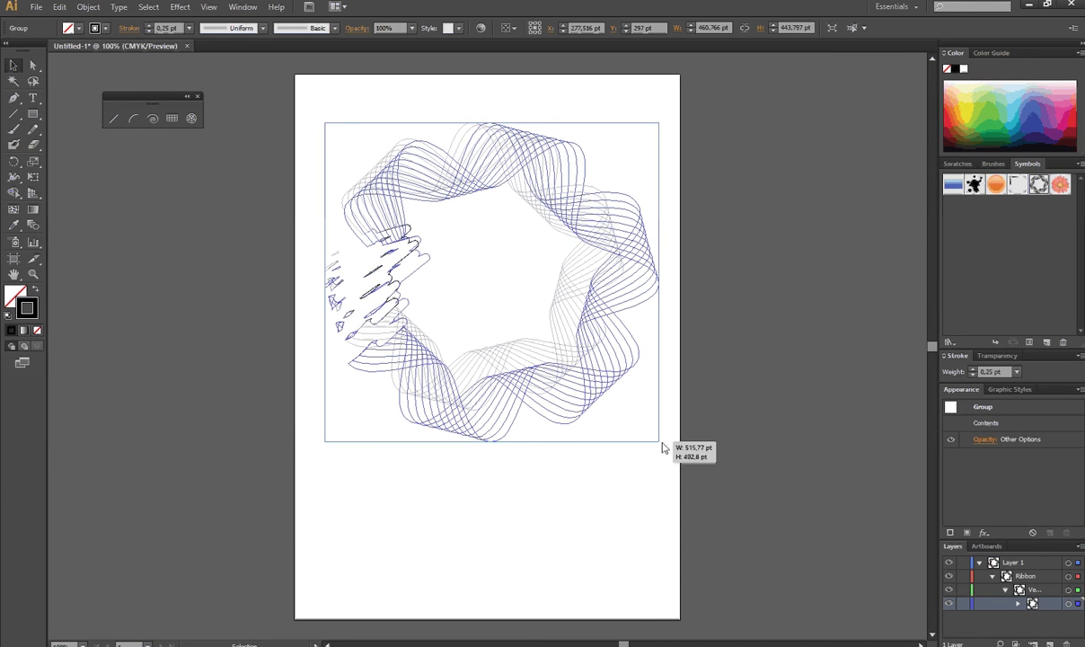
{"action": "left_click", "coordinate": [547, 494]}
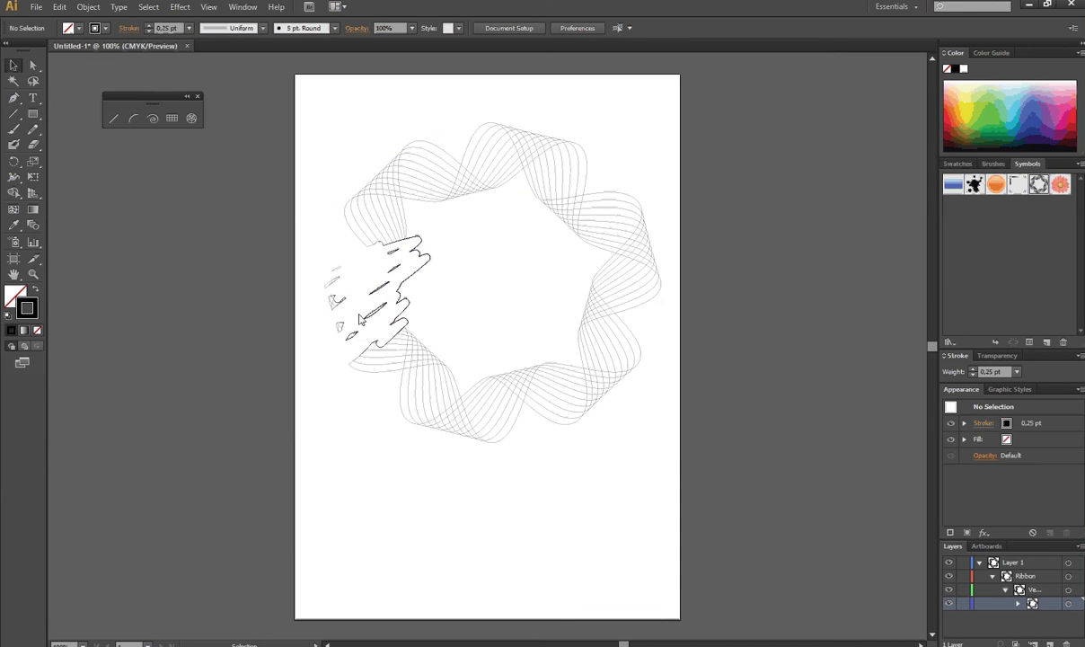
{"action": "left_click", "coordinate": [369, 250]}
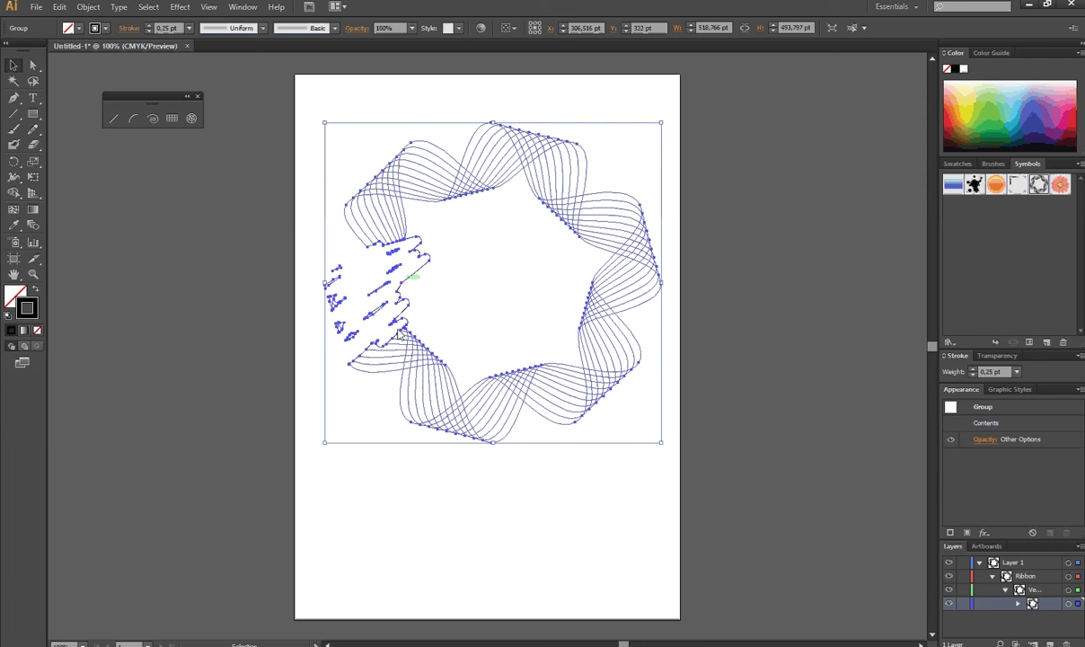
{"action": "left_click", "coordinate": [423, 296]}
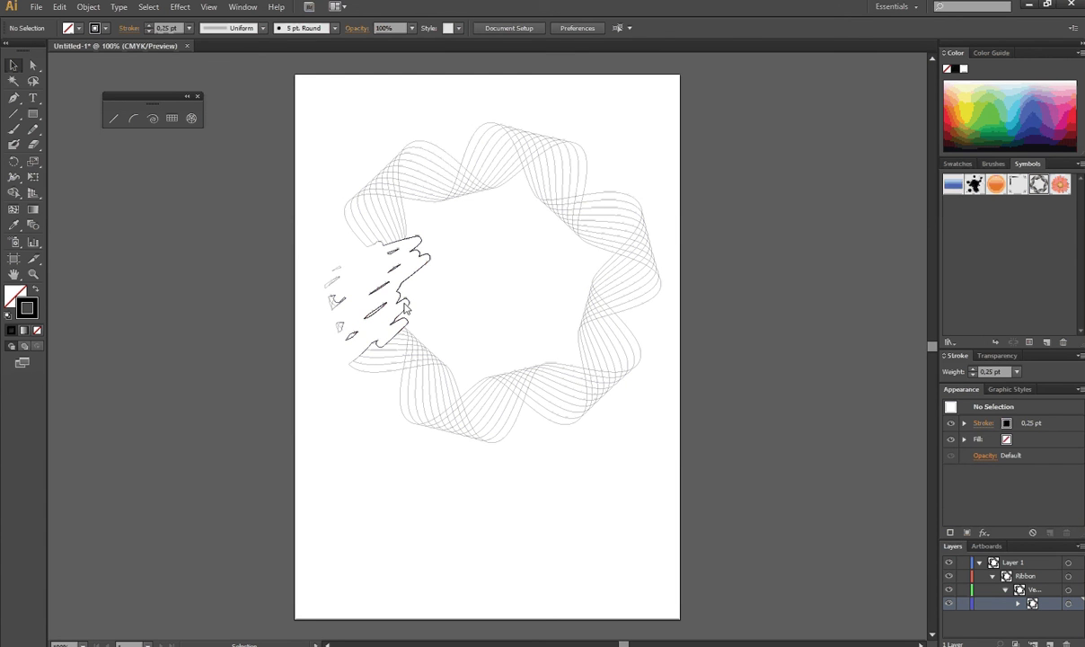
{"action": "left_click", "coordinate": [411, 299]}
{"action": "left_click", "coordinate": [539, 325]}
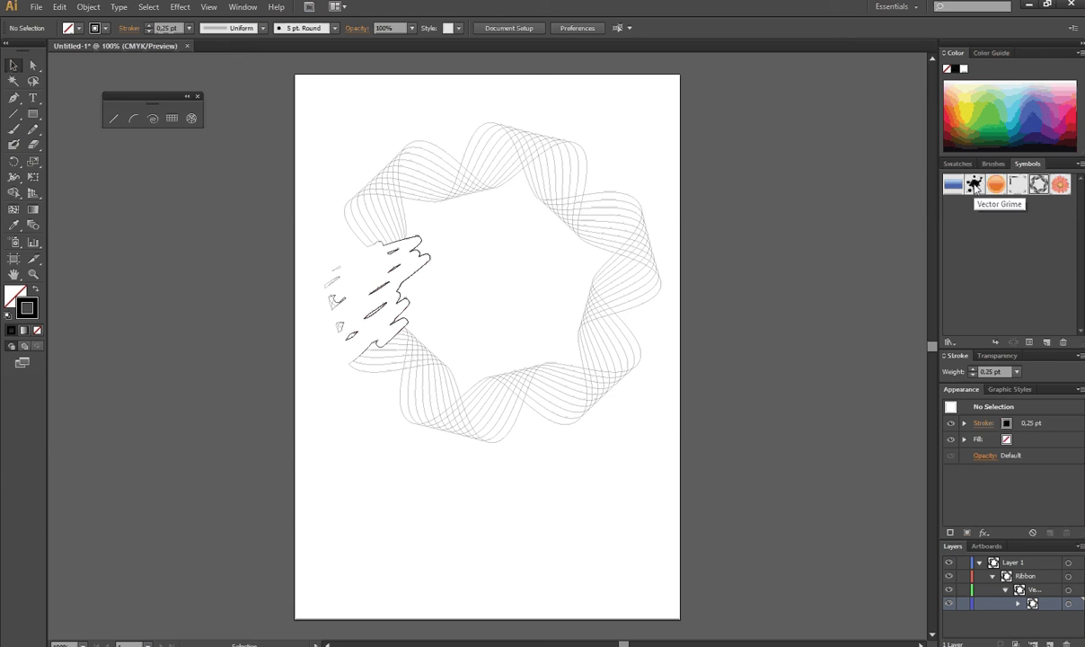
Place a Vector Grime ink splat over the ribbon's lower part, enlarge it and break its link
{"action": "left_click", "coordinate": [975, 186]}
{"action": "left_click_drag", "start_coordinate": [449, 421], "coordinate": [448, 416]}
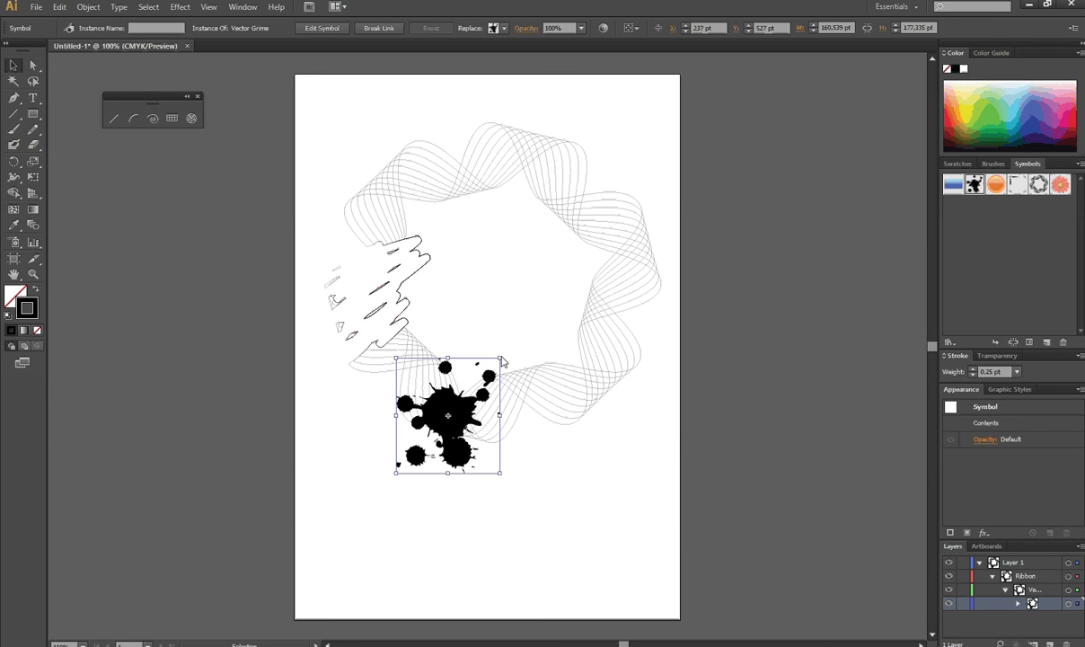
{"action": "left_click_drag", "start_coordinate": [502, 358], "coordinate": [569, 306]}
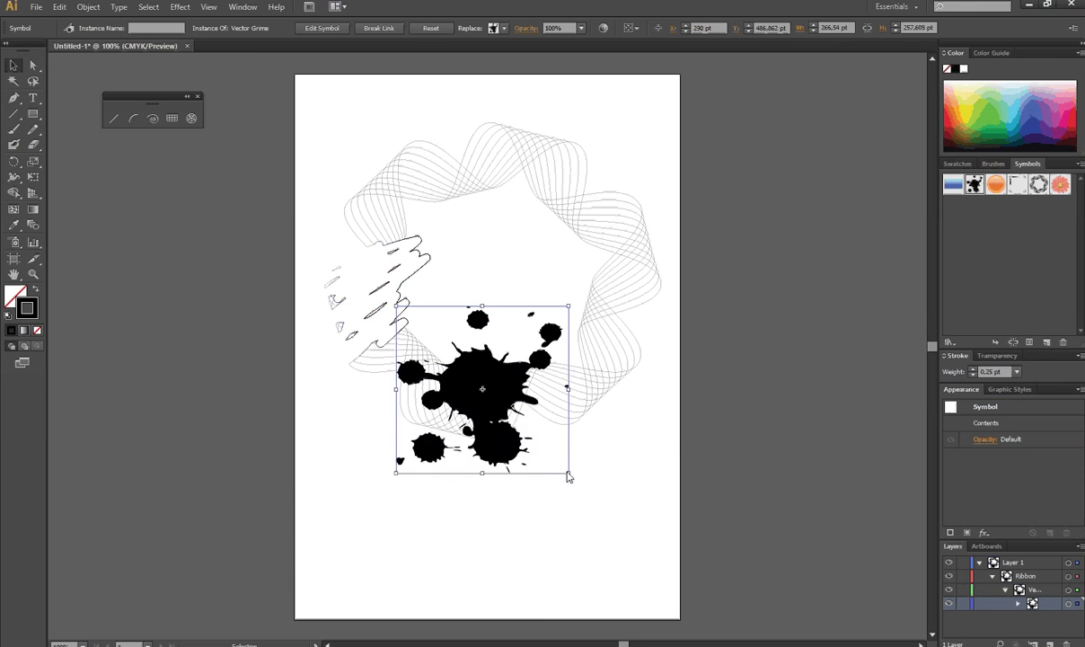
{"action": "left_click_drag", "start_coordinate": [569, 473], "coordinate": [619, 530]}
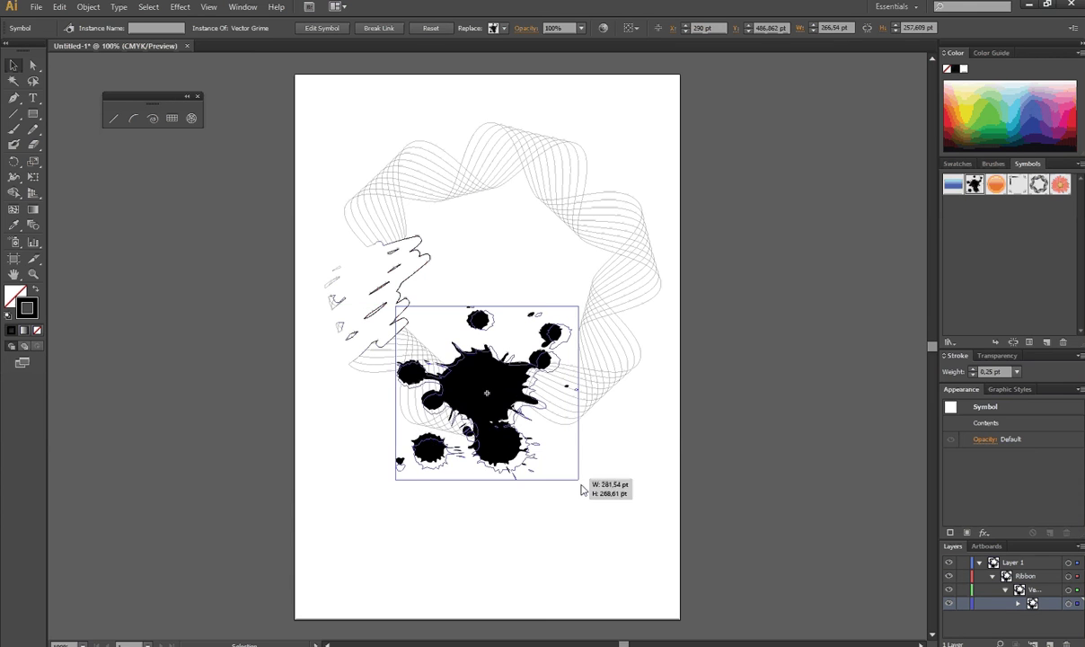
{"action": "left_click", "coordinate": [378, 28]}
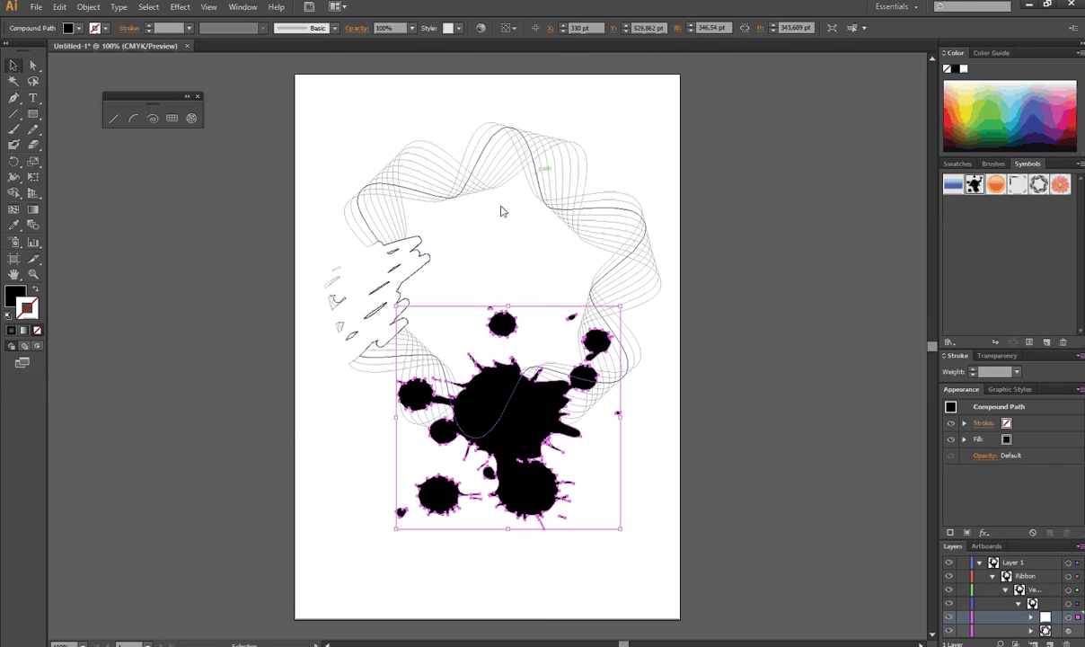
Erase several strips through the ink splat, cutting it into fragments
{"action": "left_click", "coordinate": [33, 143]}
{"action": "left_click_drag", "start_coordinate": [494, 382], "coordinate": [489, 377]}
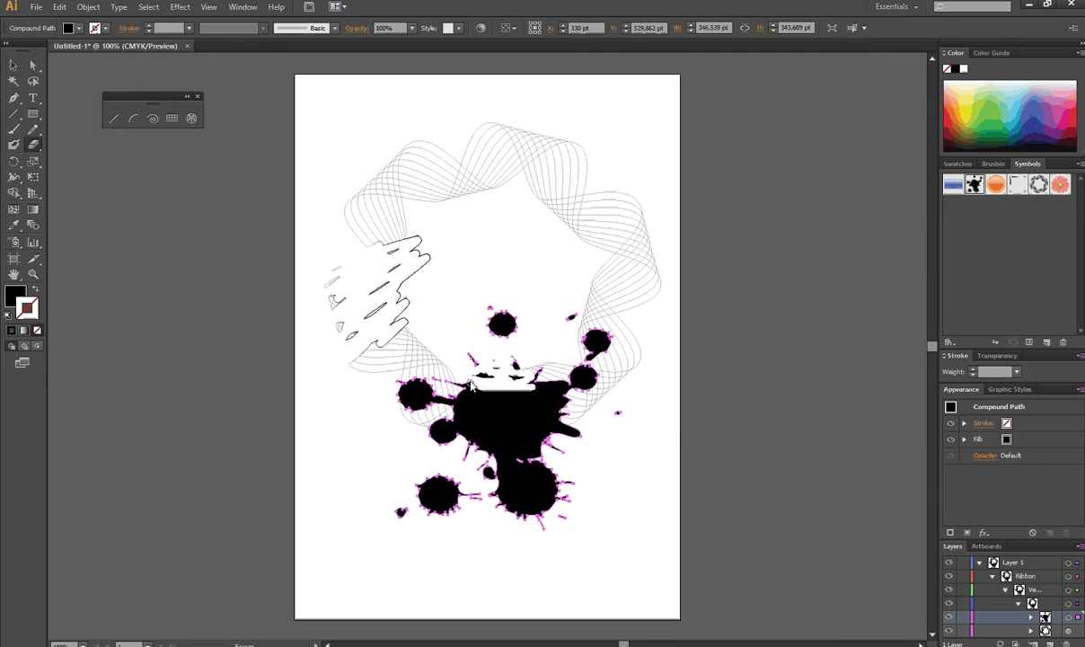
{"action": "left_click_drag", "start_coordinate": [489, 377], "coordinate": [439, 363]}
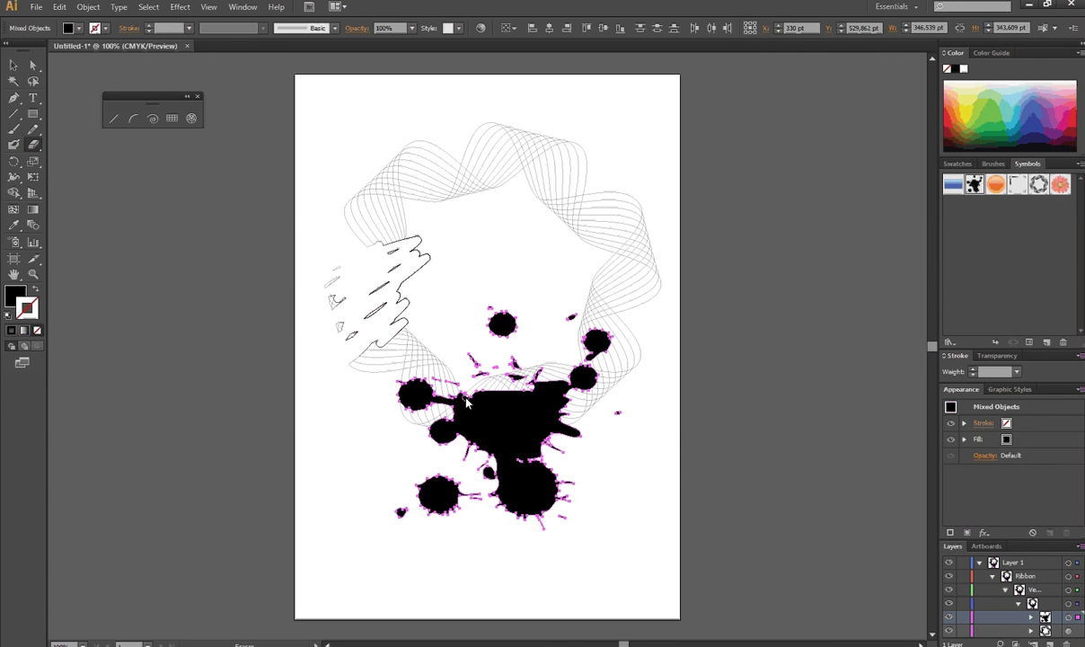
{"action": "left_click_drag", "start_coordinate": [539, 388], "coordinate": [458, 407]}
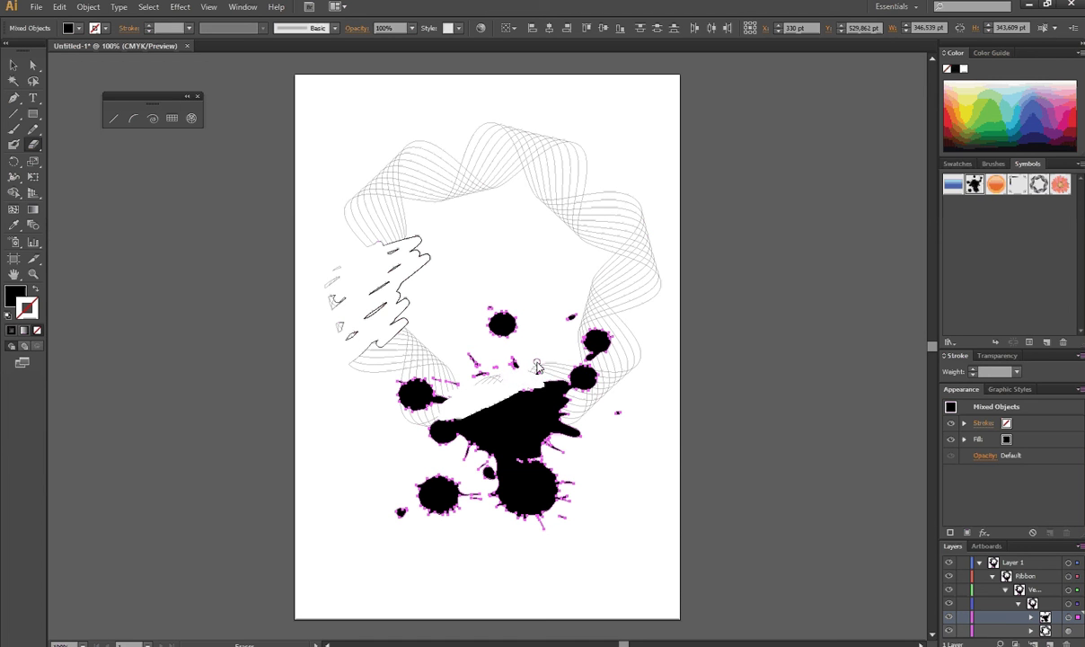
{"action": "mouse_move", "coordinate": [564, 380]}
{"action": "left_mouse_down"}
{"action": "mouse_move", "coordinate": [533, 409]}
{"action": "mouse_move", "coordinate": [558, 420]}
{"action": "mouse_move", "coordinate": [512, 415]}
{"action": "mouse_move", "coordinate": [609, 462]}
{"action": "left_mouse_up"}
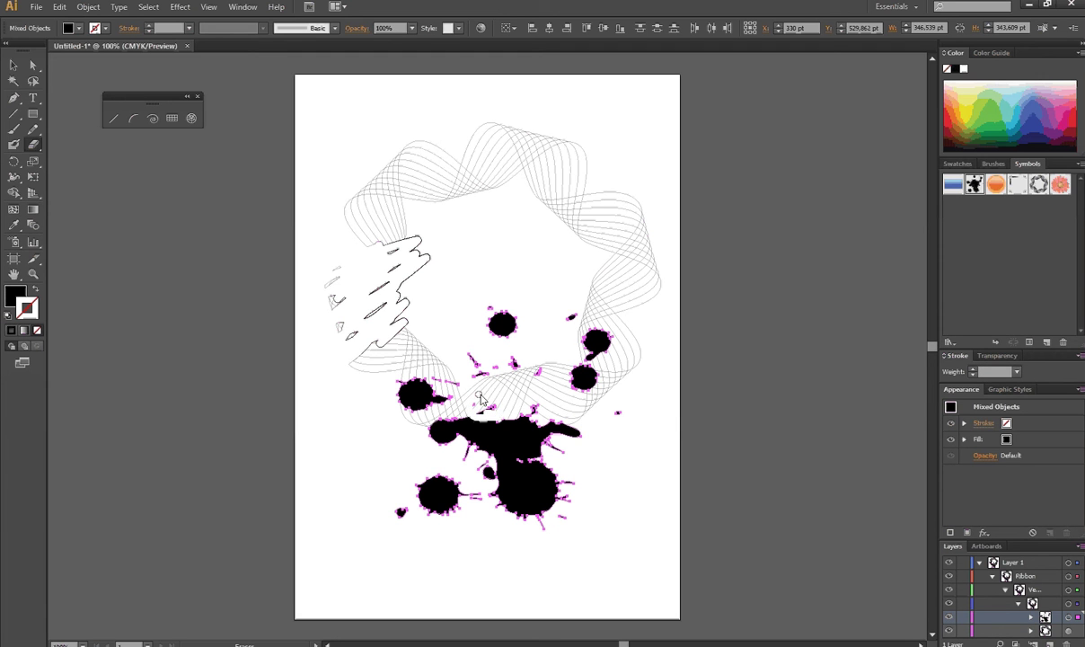
{"action": "mouse_move", "coordinate": [481, 398]}
{"action": "left_mouse_down"}
{"action": "mouse_move", "coordinate": [479, 435]}
{"action": "mouse_move", "coordinate": [523, 415]}
{"action": "mouse_move", "coordinate": [564, 422]}
{"action": "left_mouse_up"}
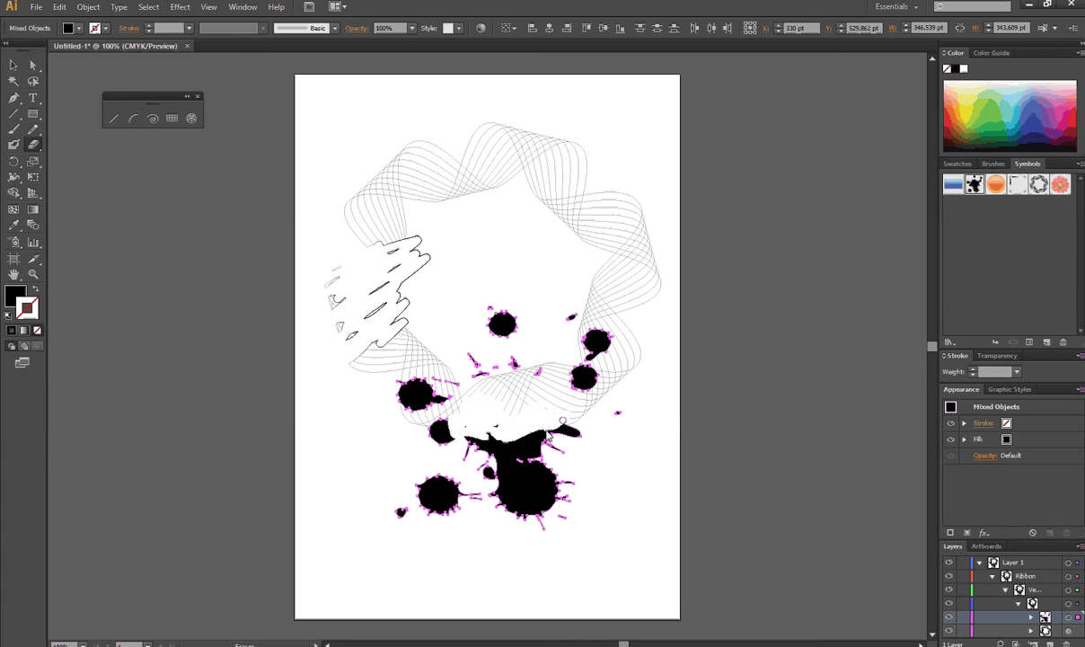
Undo the last two erase strokes and deselect everything
{"action": "key", "text": "ctrl+z"}
{"action": "key", "text": "ctrl+z"}
{"action": "key", "text": "ctrl+z"}
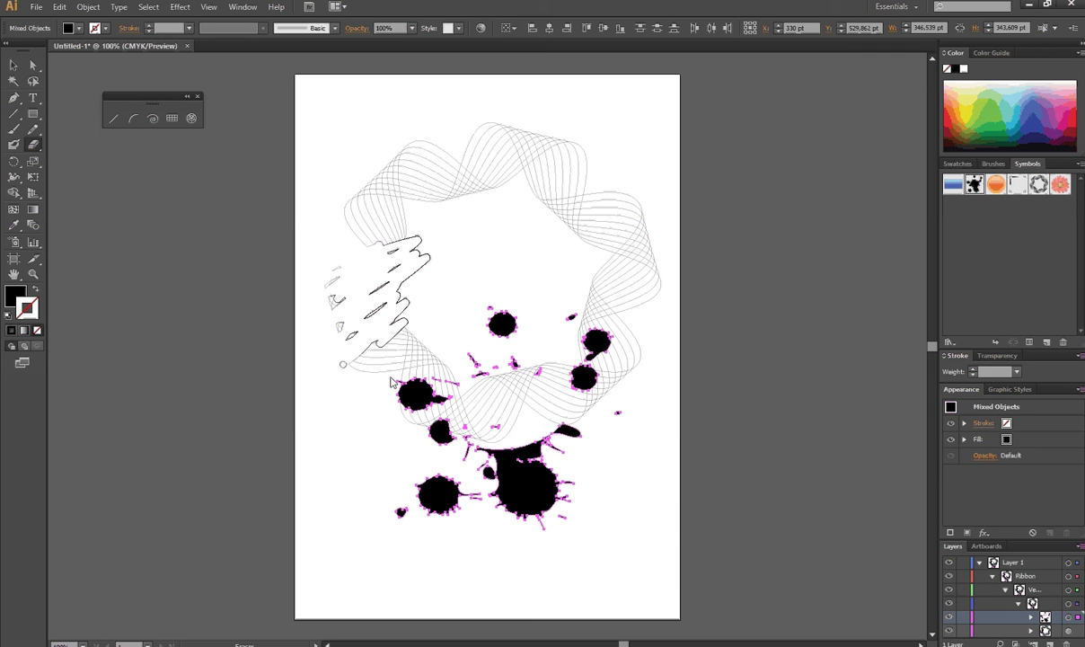
{"action": "key", "text": "ctrl+z"}
{"action": "key", "text": "v"}
{"action": "key", "text": "ctrl+shift+a"}
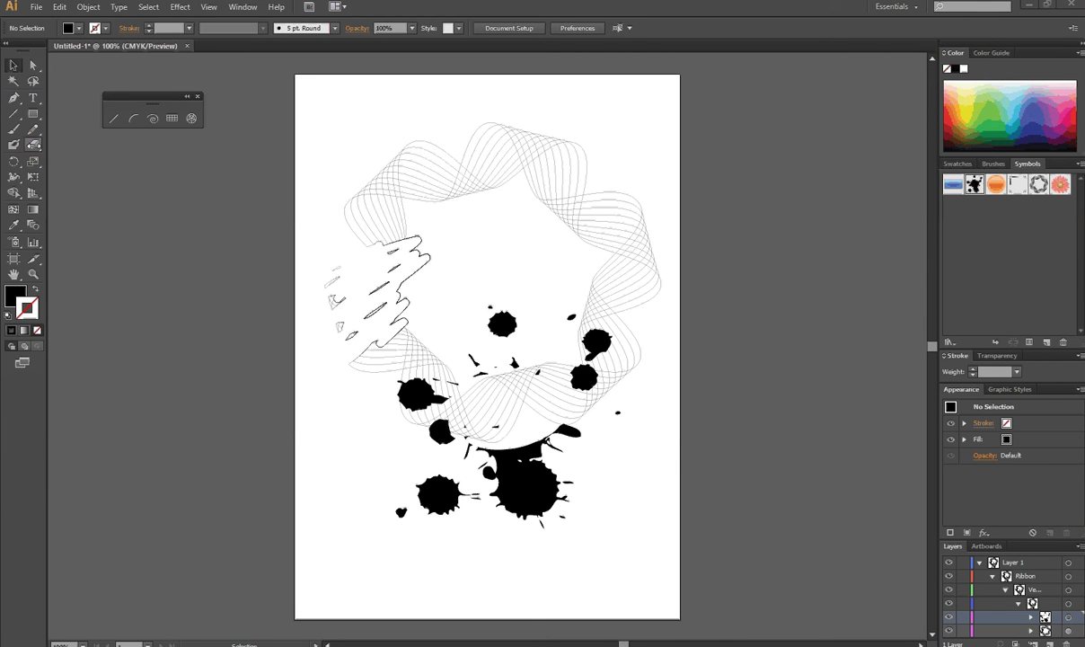
Set the eraser tip to 40° angle, 91% roundness and 66 pt size
{"action": "double_click", "coordinate": [33, 144]}
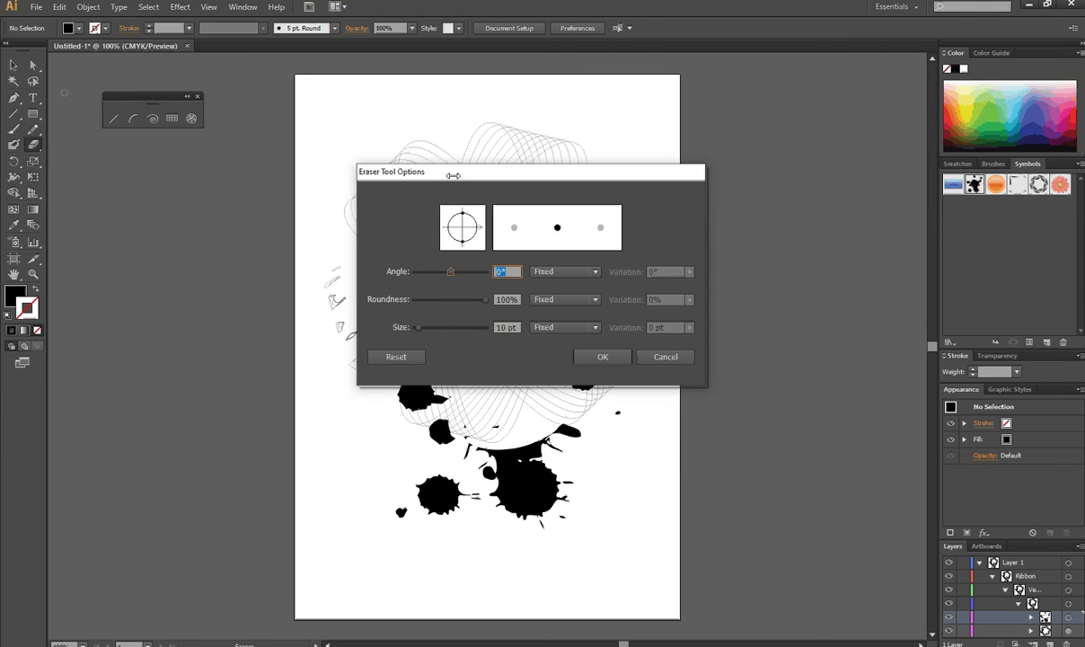
{"action": "left_click_drag", "start_coordinate": [452, 174], "coordinate": [422, 185]}
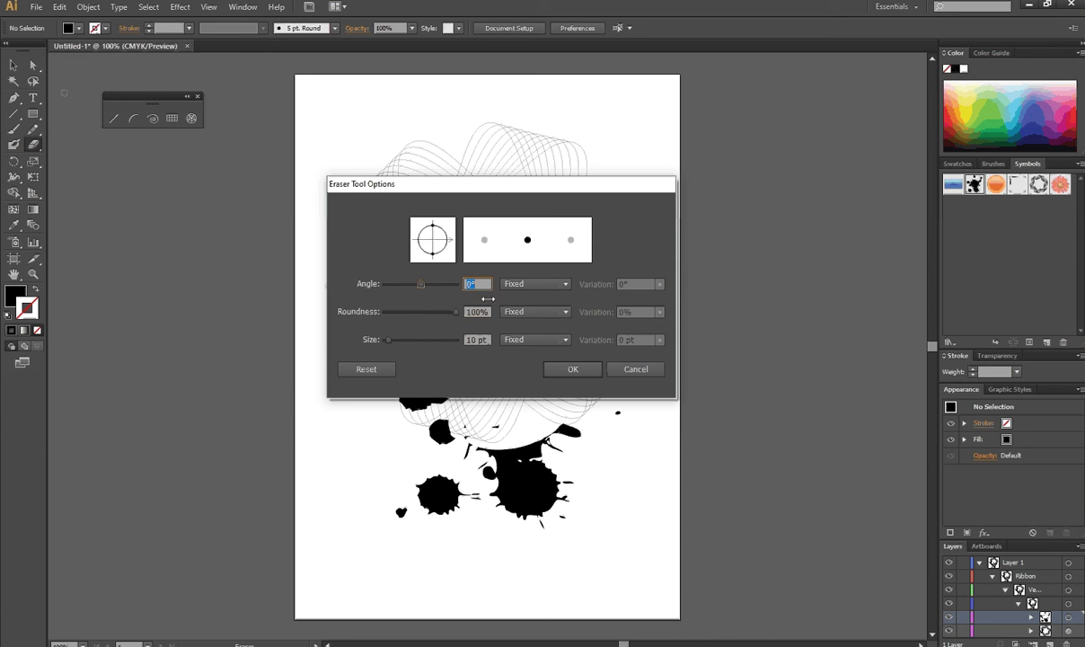
{"action": "left_click_drag", "start_coordinate": [420, 283], "coordinate": [429, 285]}
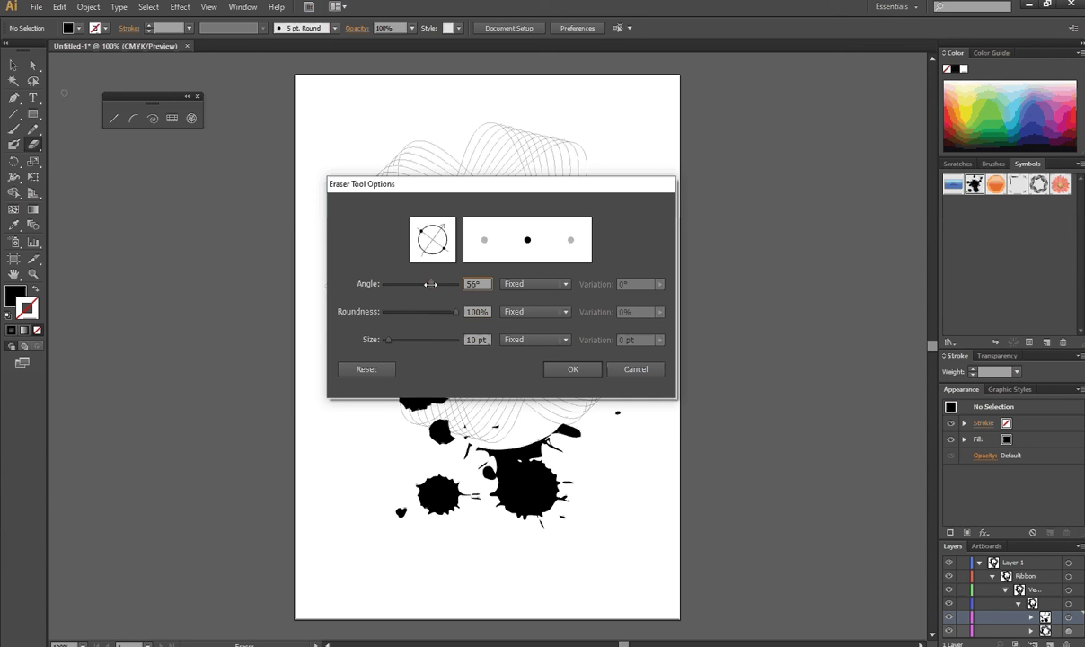
{"action": "left_click_drag", "start_coordinate": [429, 285], "coordinate": [432, 285]}
{"action": "mouse_move", "coordinate": [441, 268]}
{"action": "left_mouse_down"}
{"action": "mouse_move", "coordinate": [454, 228]}
{"action": "mouse_move", "coordinate": [444, 224]}
{"action": "left_mouse_up"}
{"action": "mouse_move", "coordinate": [455, 312]}
{"action": "left_mouse_down"}
{"action": "mouse_move", "coordinate": [401, 313]}
{"action": "mouse_move", "coordinate": [458, 312]}
{"action": "mouse_move", "coordinate": [415, 312]}
{"action": "mouse_move", "coordinate": [449, 311]}
{"action": "left_mouse_up"}
{"action": "left_click_drag", "start_coordinate": [388, 340], "coordinate": [409, 339]}
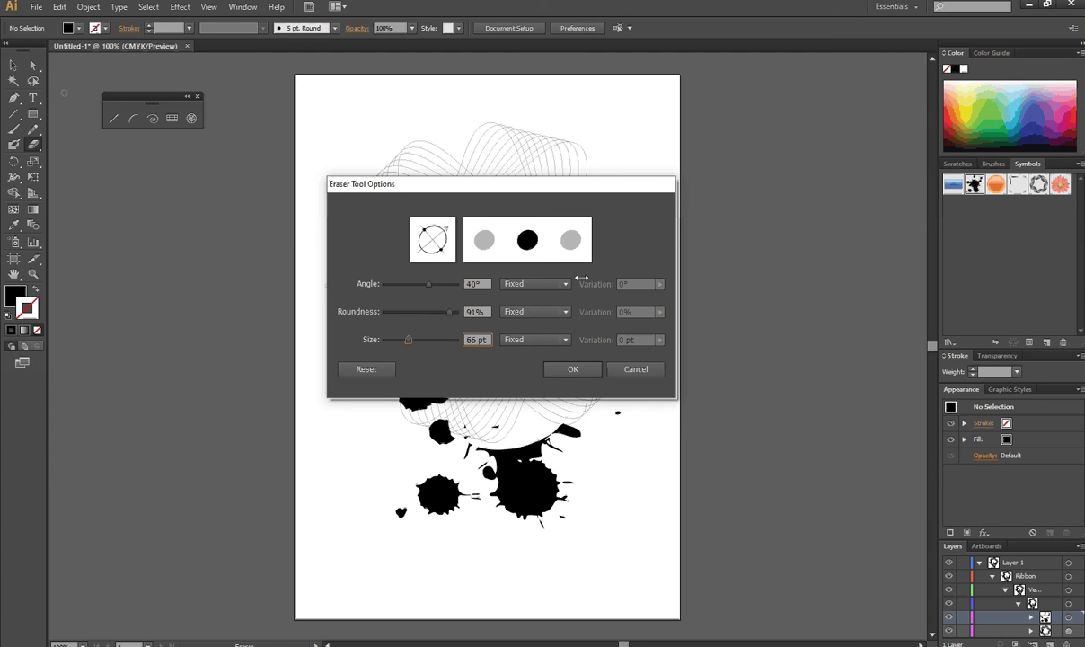
Switch the angle, roundness and size variation from Fixed to Random
{"action": "left_click", "coordinate": [563, 284]}
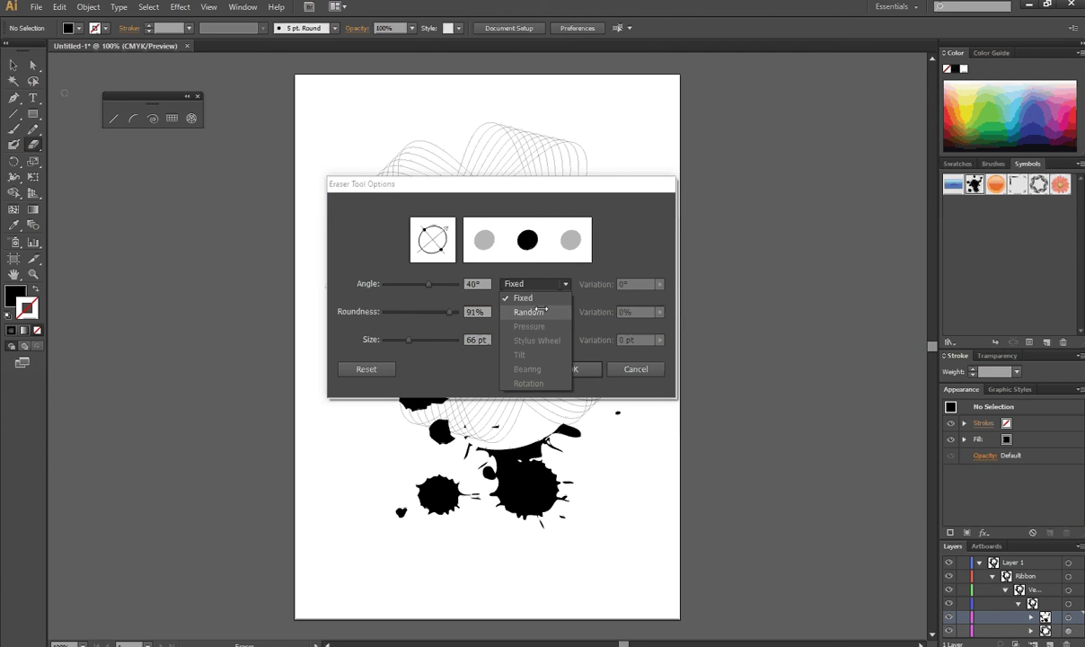
{"action": "left_click", "coordinate": [541, 310]}
{"action": "left_click", "coordinate": [563, 284]}
{"action": "left_click", "coordinate": [564, 312]}
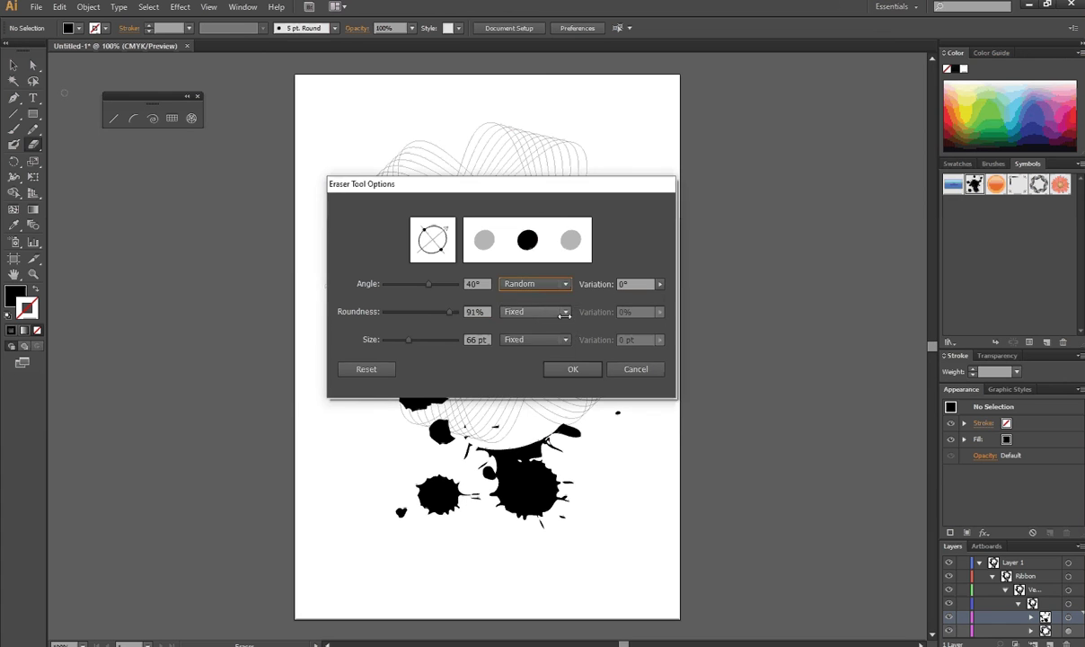
{"action": "left_click", "coordinate": [565, 313]}
{"action": "left_click", "coordinate": [564, 338]}
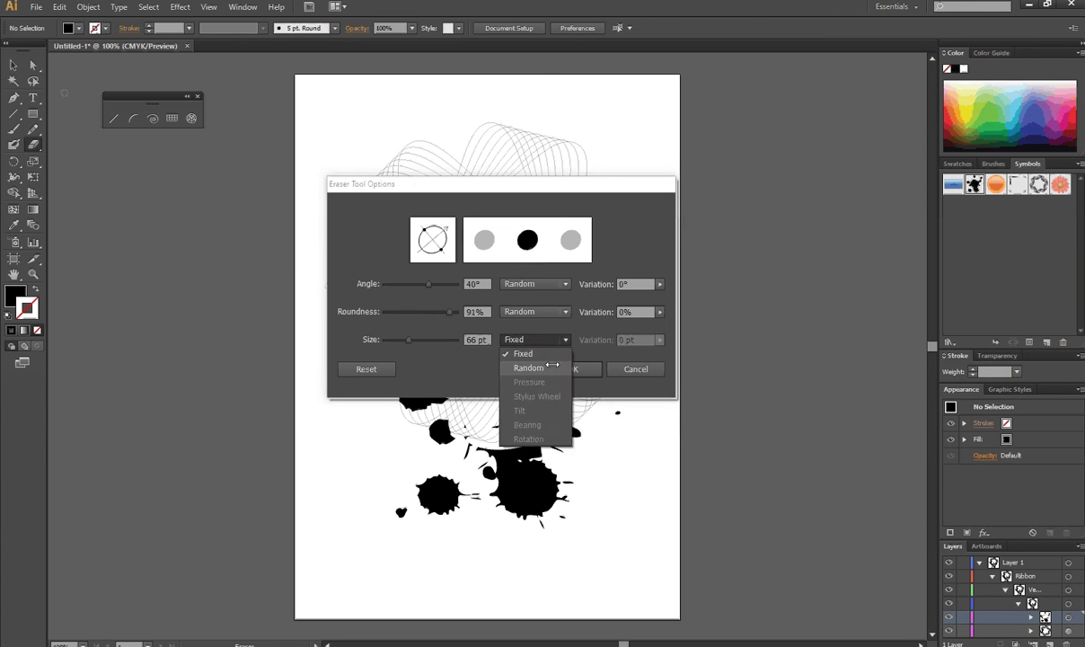
{"action": "left_click", "coordinate": [526, 370]}
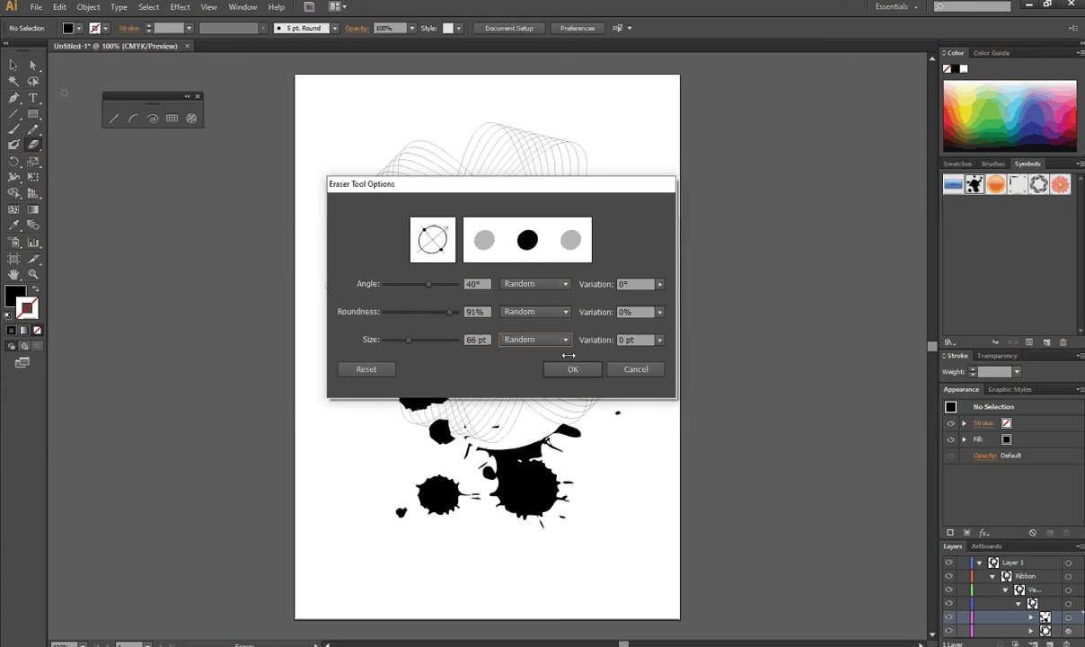
{"action": "mouse_move", "coordinate": [504, 190]}
{"action": "left_mouse_down"}
{"action": "mouse_move", "coordinate": [380, 185]}
{"action": "mouse_move", "coordinate": [354, 165]}
{"action": "left_mouse_up"}
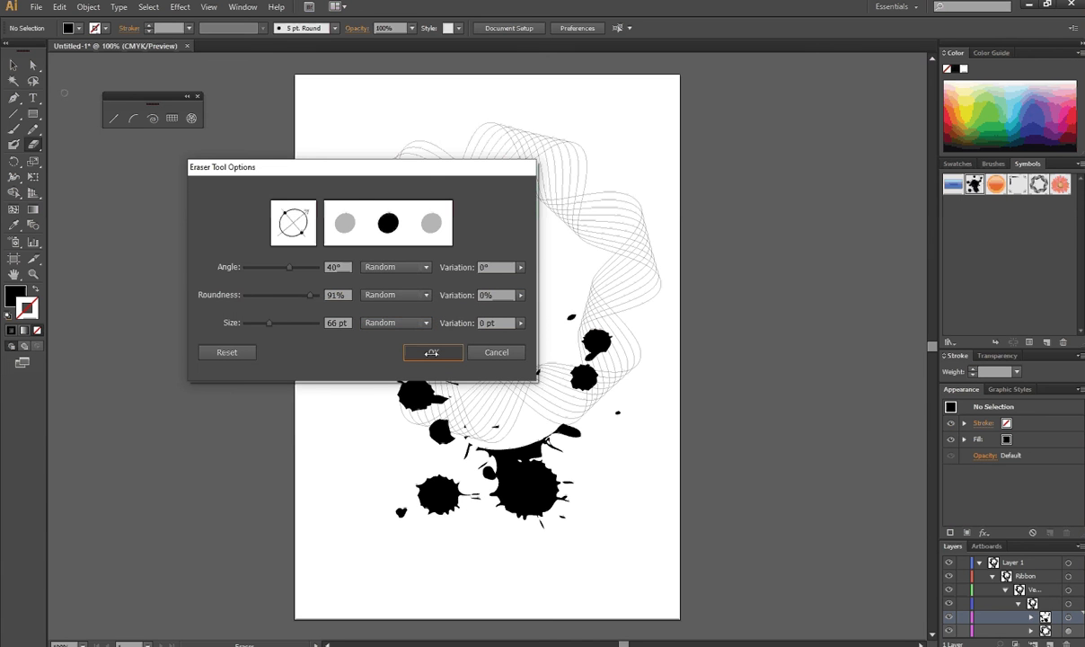
Erase broad swaths across the ribbon, the bottom ink splatters and the left strokes
{"action": "left_click", "coordinate": [432, 352]}
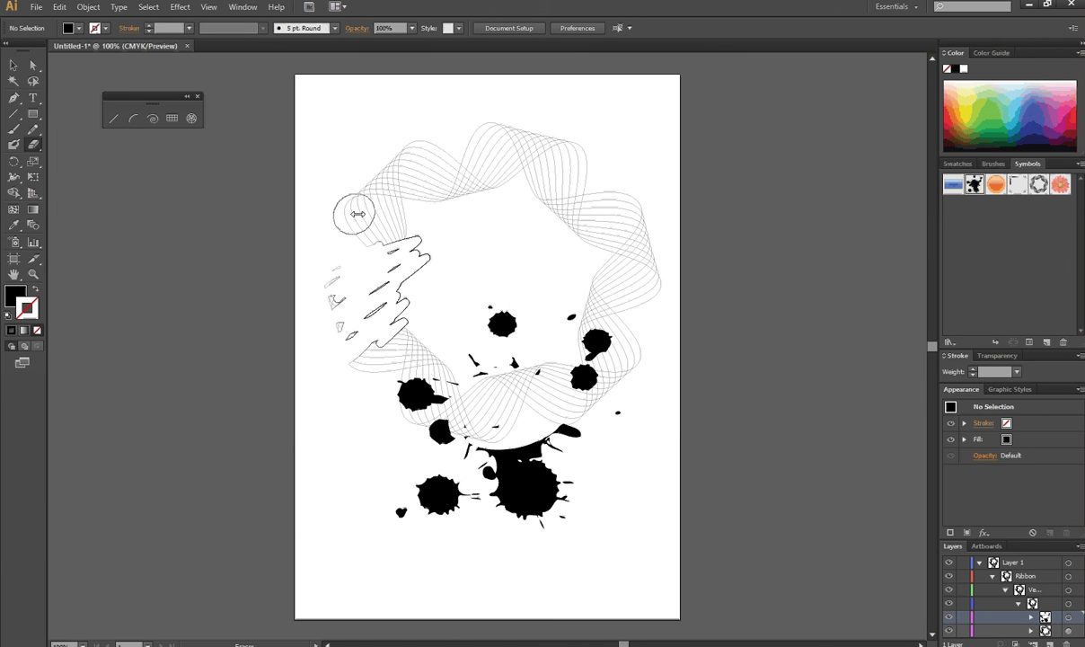
{"action": "mouse_move", "coordinate": [358, 213]}
{"action": "left_mouse_down"}
{"action": "mouse_move", "coordinate": [370, 188]}
{"action": "mouse_move", "coordinate": [455, 147]}
{"action": "mouse_move", "coordinate": [554, 156]}
{"action": "mouse_move", "coordinate": [593, 218]}
{"action": "left_mouse_up"}
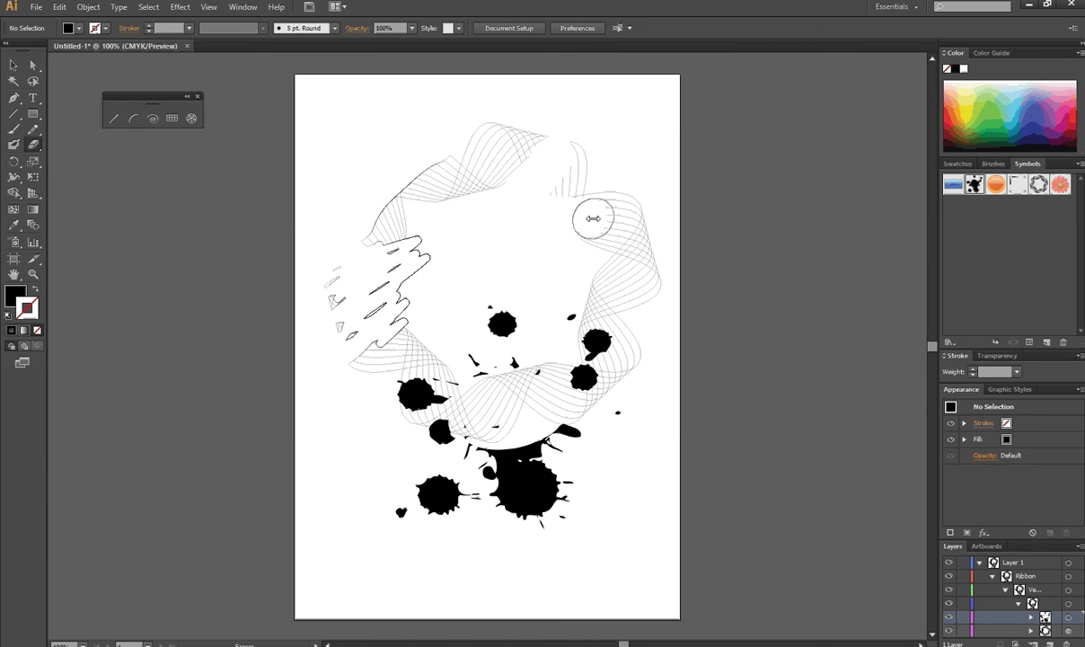
{"action": "left_click_drag", "start_coordinate": [601, 302], "coordinate": [509, 373]}
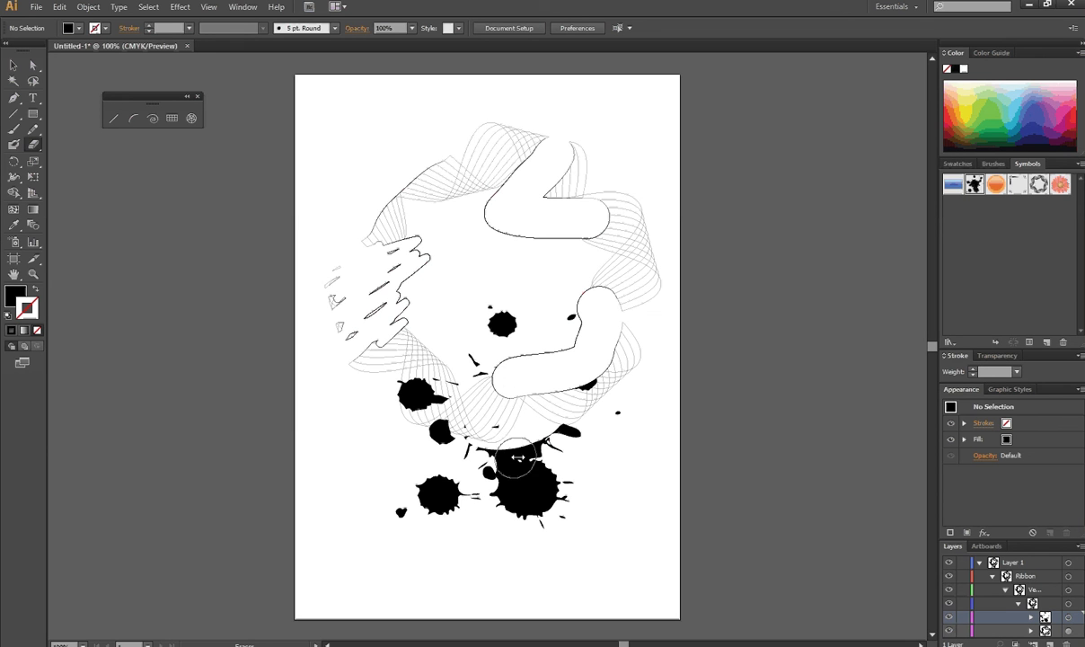
{"action": "mouse_move", "coordinate": [517, 458]}
{"action": "left_mouse_down"}
{"action": "mouse_move", "coordinate": [459, 474]}
{"action": "mouse_move", "coordinate": [561, 497]}
{"action": "mouse_move", "coordinate": [412, 364]}
{"action": "left_mouse_up"}
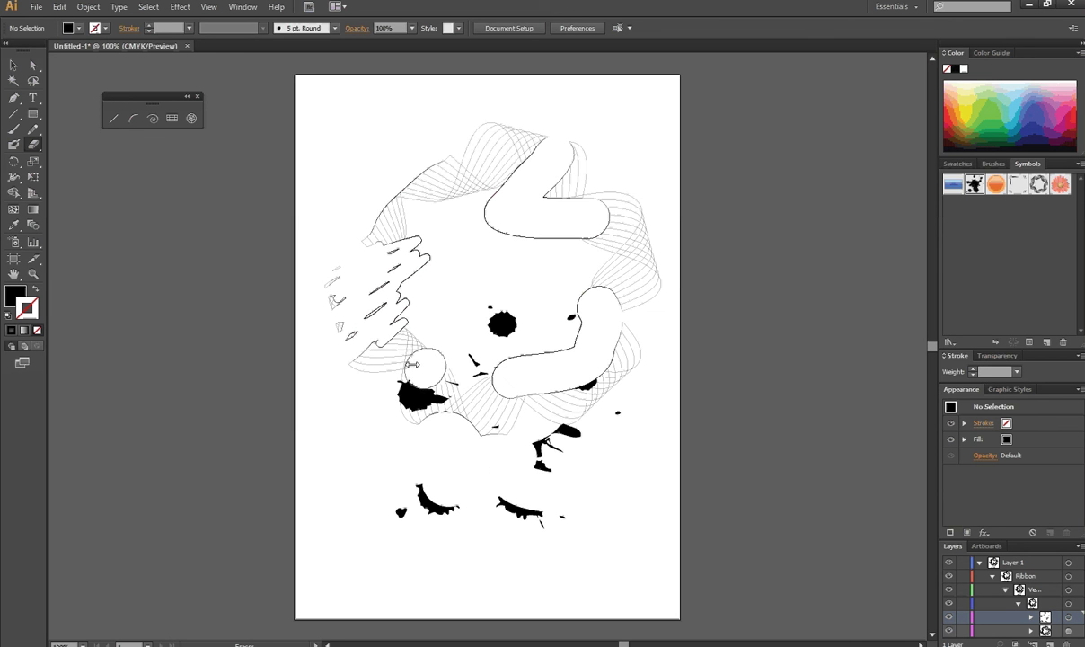
{"action": "left_click_drag", "start_coordinate": [431, 250], "coordinate": [407, 179]}
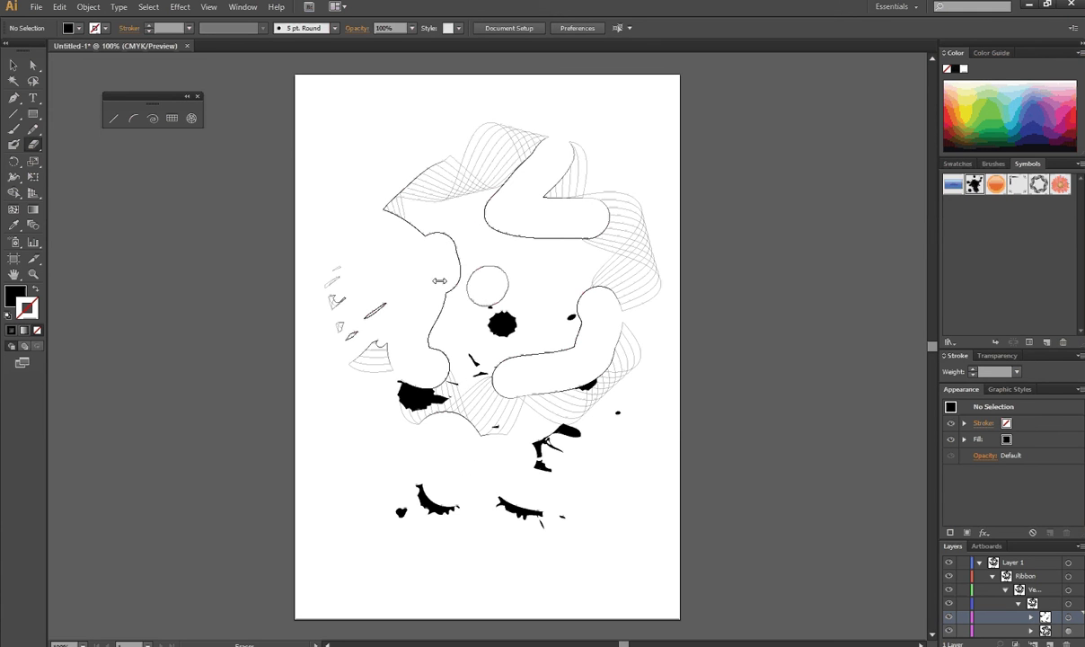
Reset the eraser to Fixed variation with a -3° angle and 28 pt size
{"action": "double_click", "coordinate": [34, 143]}
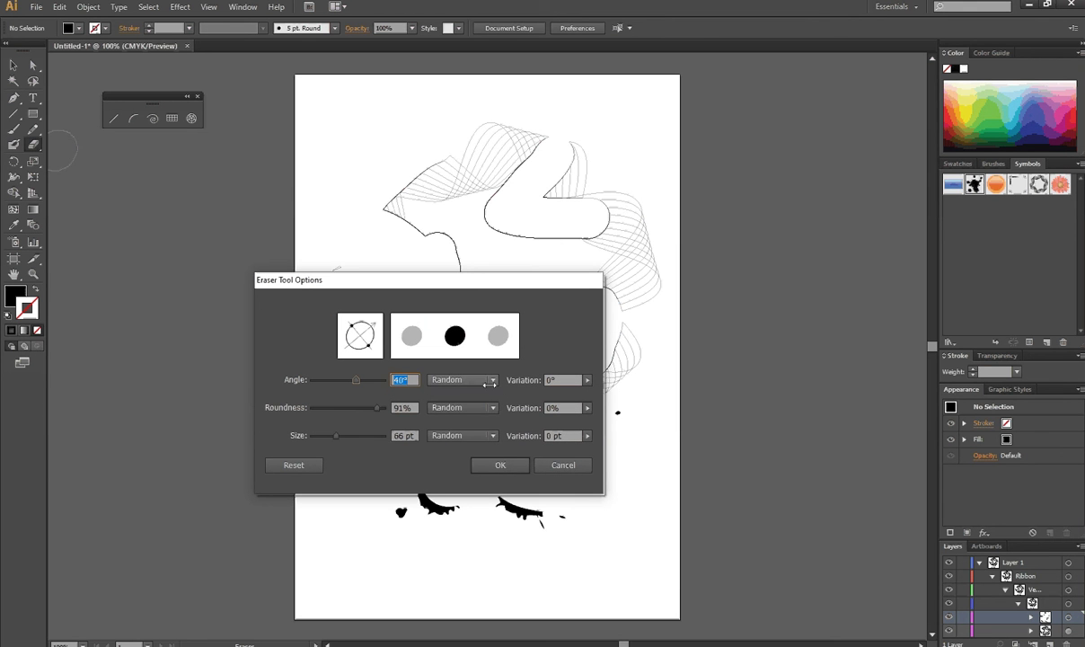
{"action": "left_click", "coordinate": [461, 380]}
{"action": "left_click", "coordinate": [458, 408]}
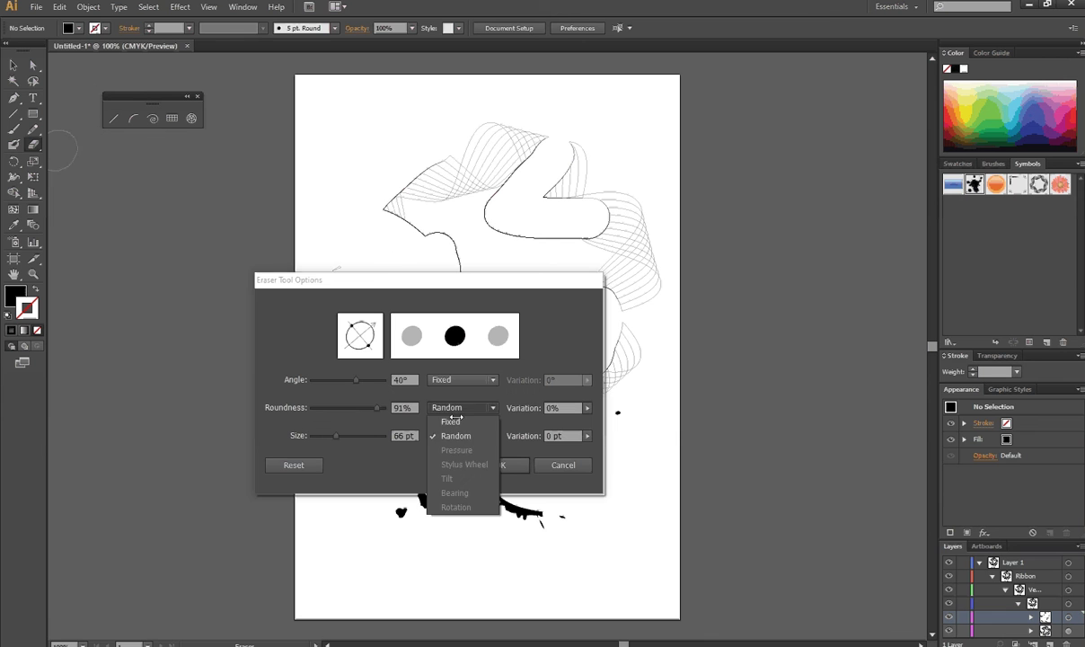
{"action": "left_click", "coordinate": [450, 422]}
{"action": "left_click", "coordinate": [450, 449]}
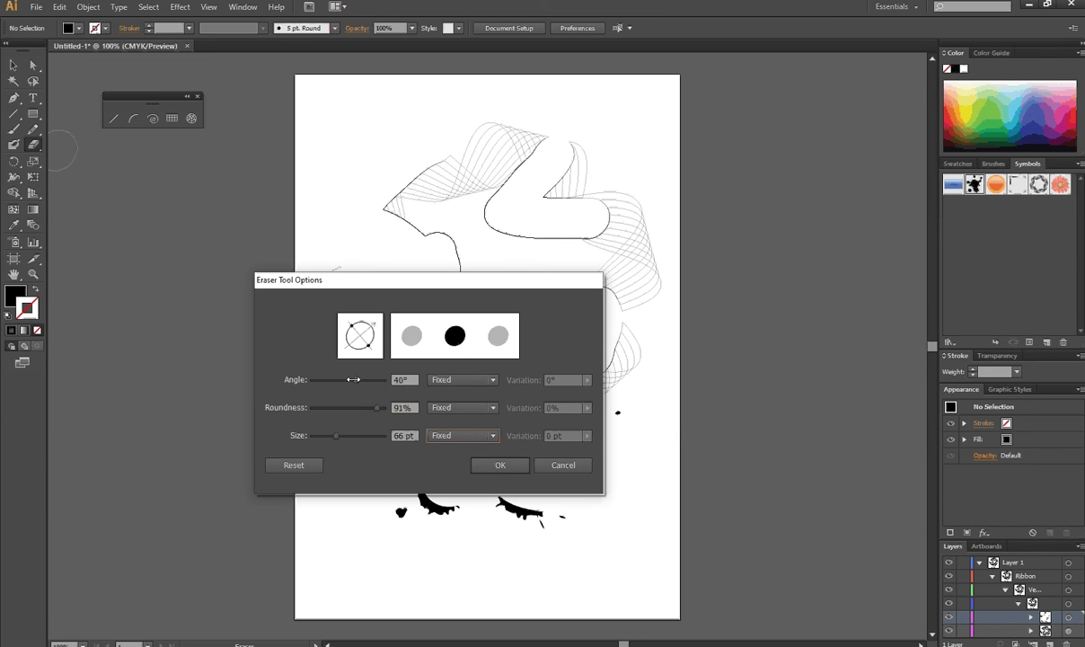
{"action": "mouse_move", "coordinate": [354, 379]}
{"action": "left_mouse_down"}
{"action": "mouse_move", "coordinate": [361, 406]}
{"action": "mouse_move", "coordinate": [384, 407]}
{"action": "left_mouse_up"}
{"action": "left_click_drag", "start_coordinate": [334, 435], "coordinate": [319, 435]}
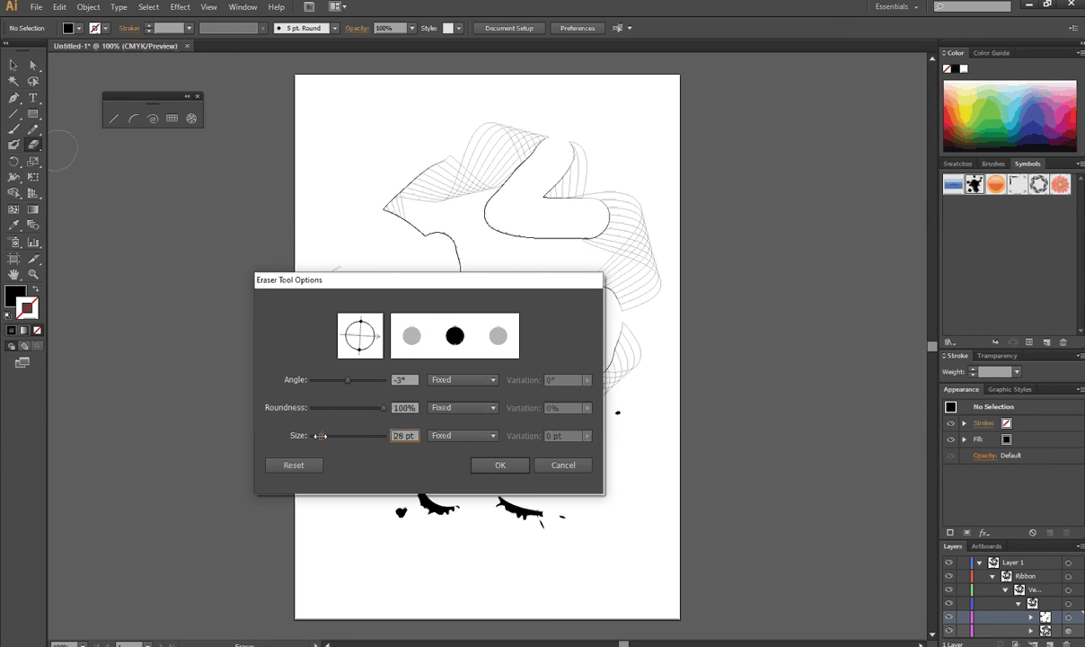
{"action": "left_click", "coordinate": [499, 464]}
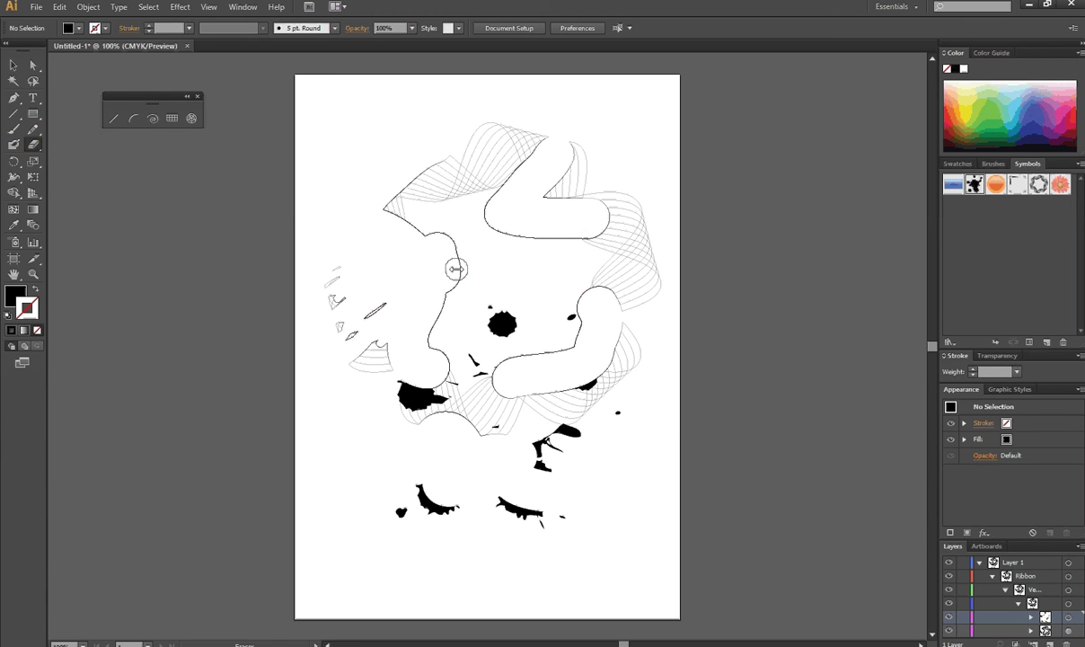
Erase a little more along the edge of the central cleared shape
{"action": "left_click_drag", "start_coordinate": [456, 270], "coordinate": [431, 245]}
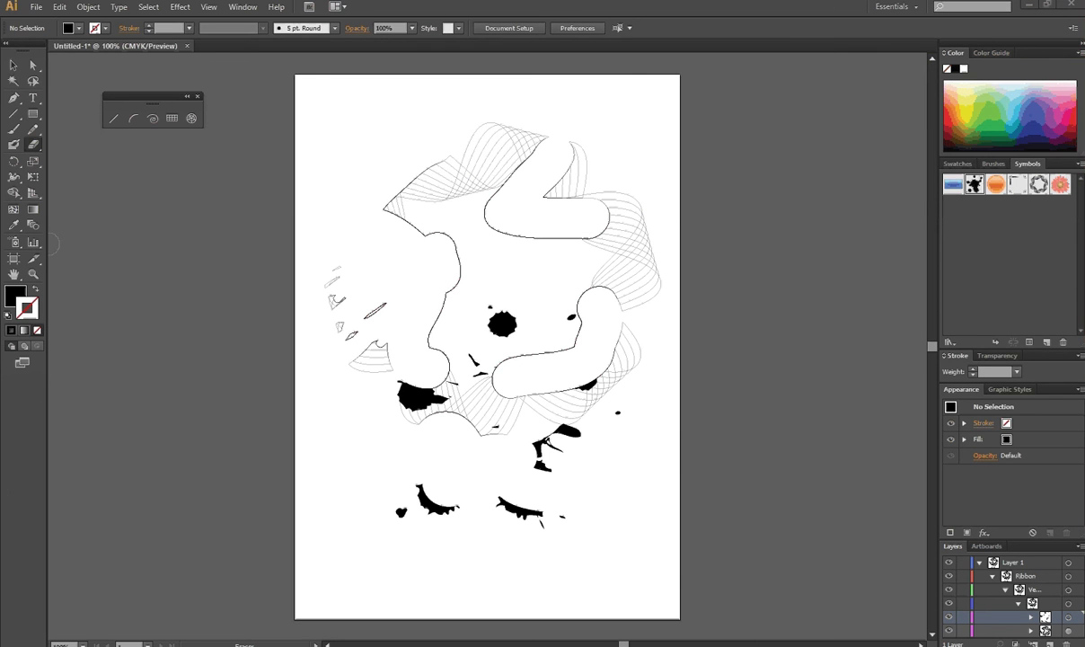
Close the artwork without saving and create a new A4 document
{"action": "left_click", "coordinate": [187, 47]}
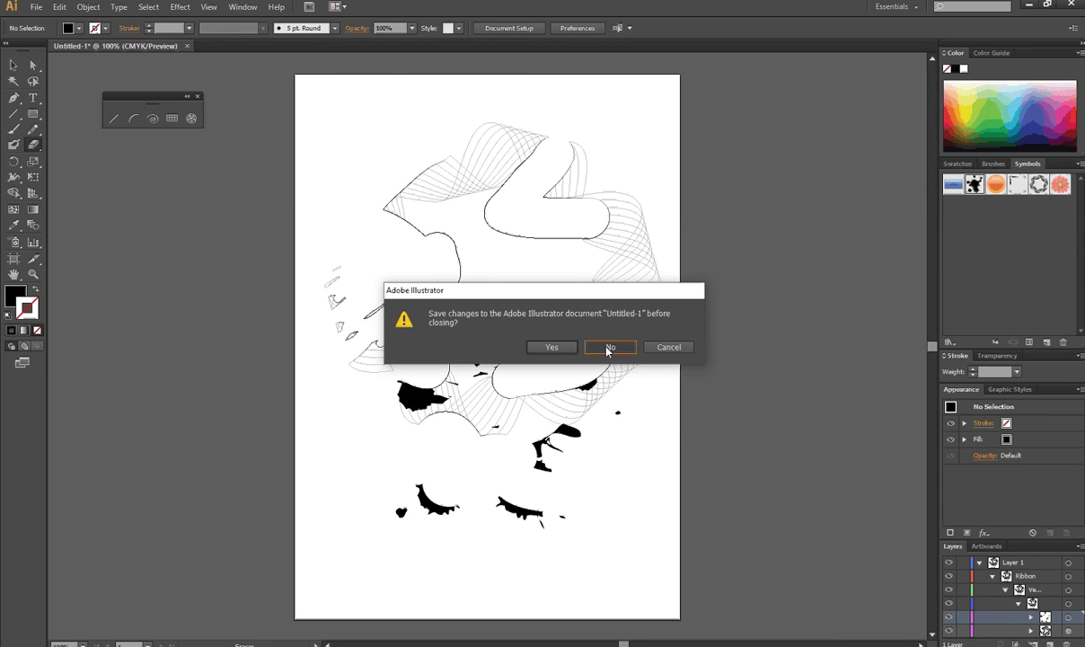
{"action": "left_click", "coordinate": [611, 347]}
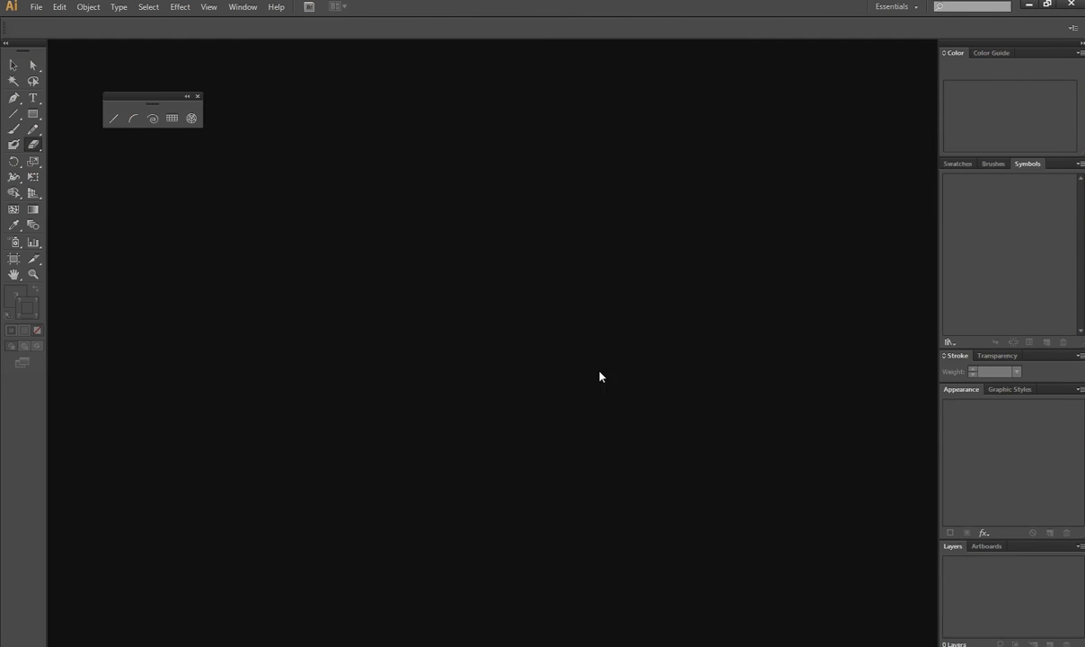
{"action": "left_click", "coordinate": [37, 7]}
{"action": "left_click", "coordinate": [54, 21]}
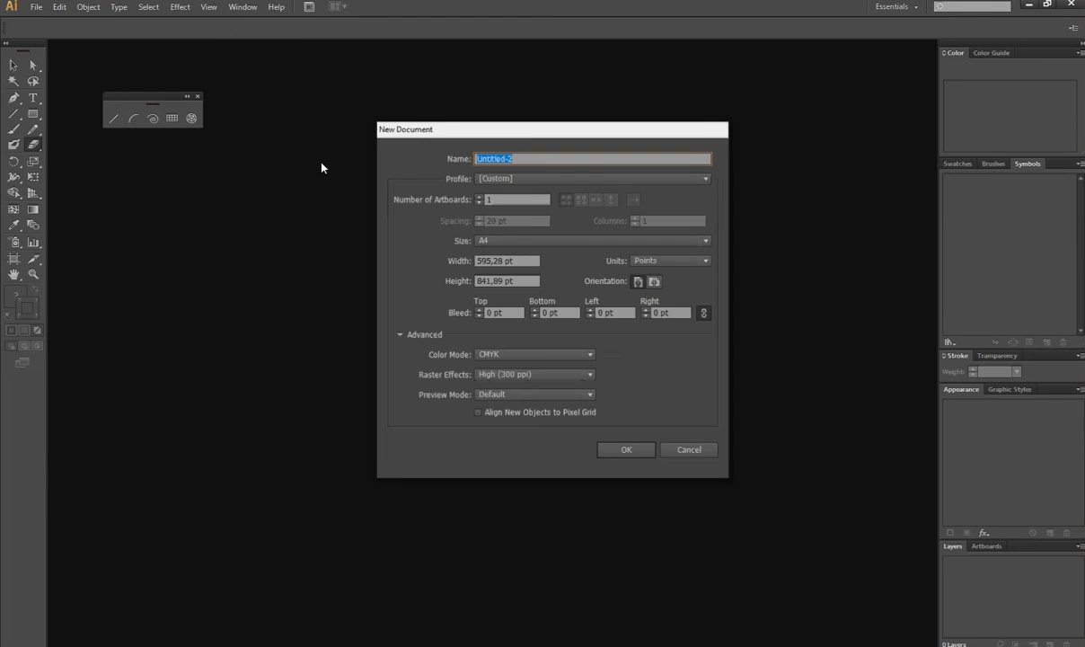
{"action": "left_click", "coordinate": [616, 454]}
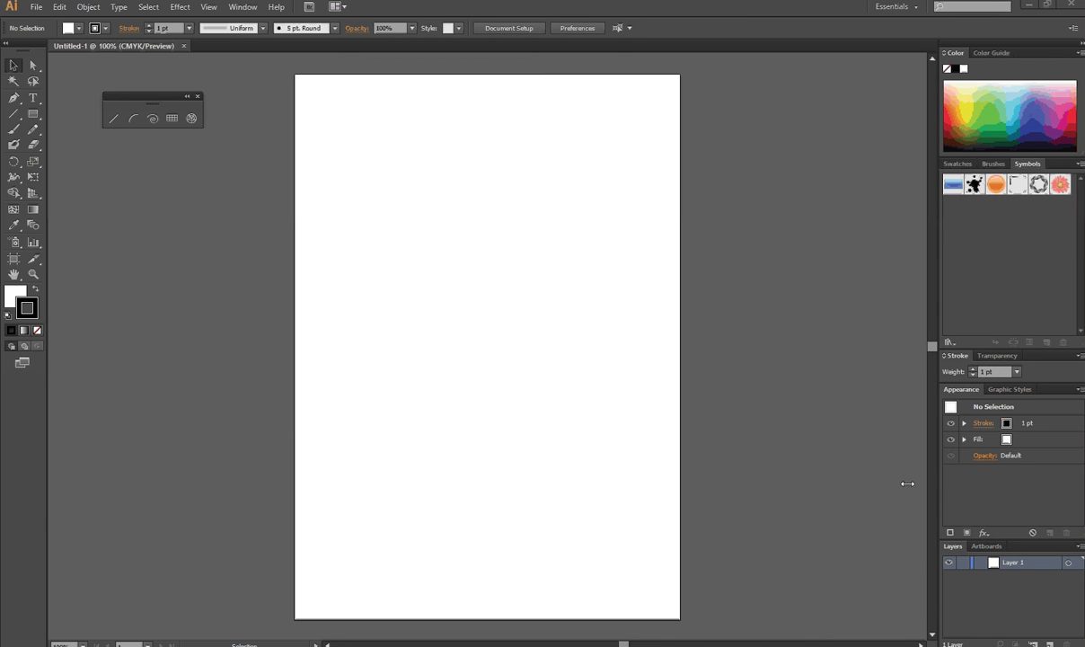
Draw a thin arc across the upper page and list its brush styles, including Charcoal - Feather
{"action": "left_click", "coordinate": [132, 119]}
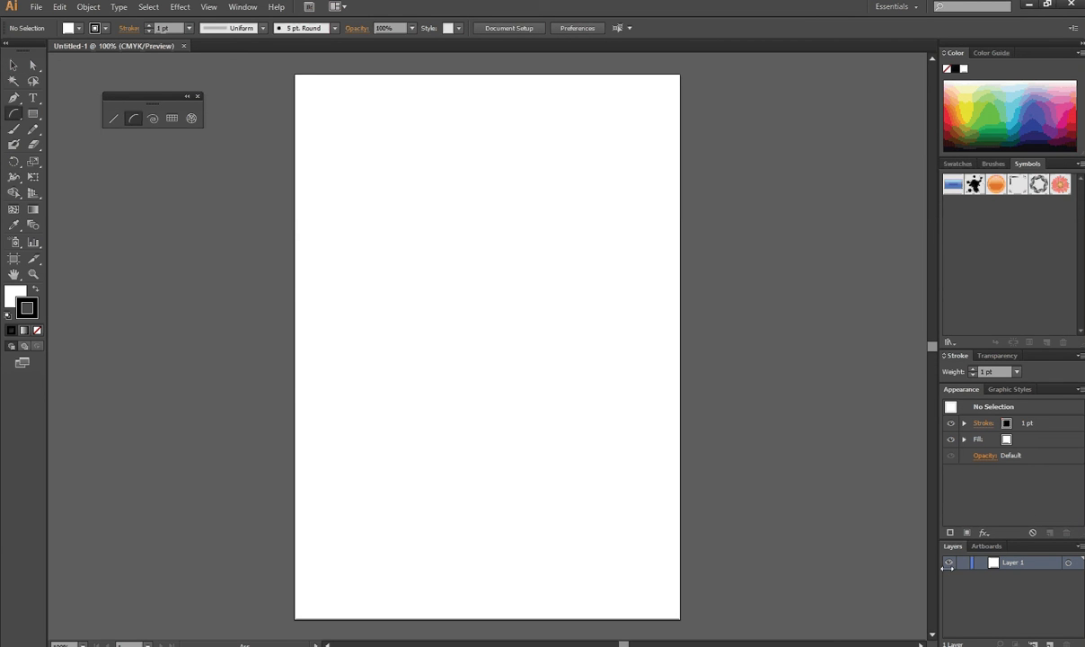
{"action": "mouse_move", "coordinate": [349, 346]}
{"action": "left_mouse_down"}
{"action": "mouse_move", "coordinate": [430, 286]}
{"action": "mouse_move", "coordinate": [548, 265]}
{"action": "mouse_move", "coordinate": [601, 239]}
{"action": "left_mouse_up"}
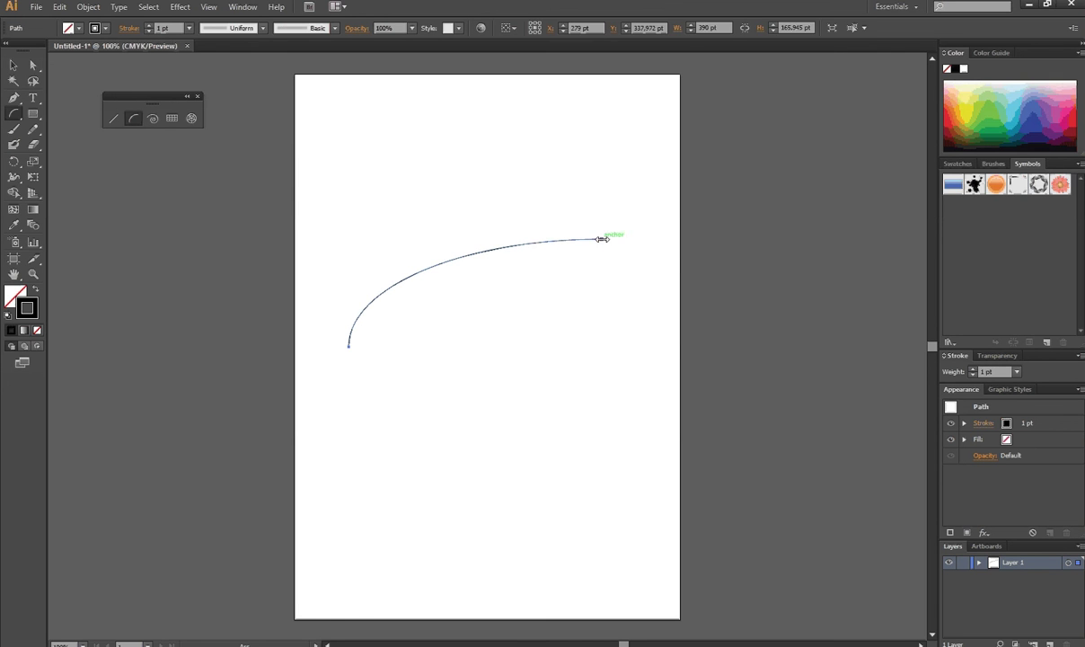
{"action": "left_click", "coordinate": [264, 28]}
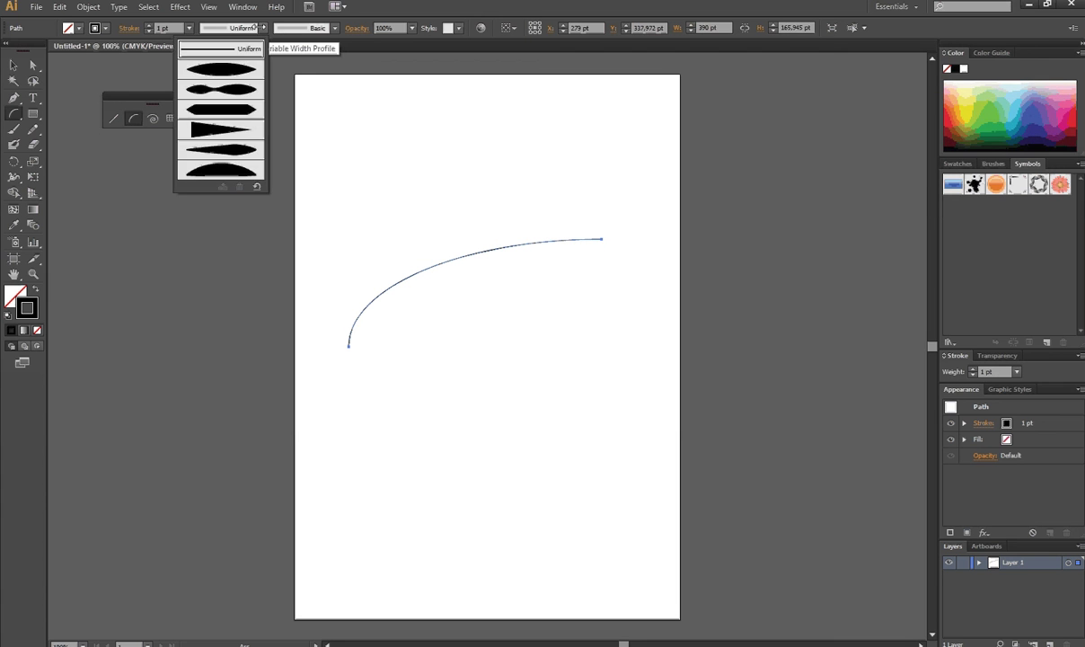
{"action": "left_click", "coordinate": [334, 28]}
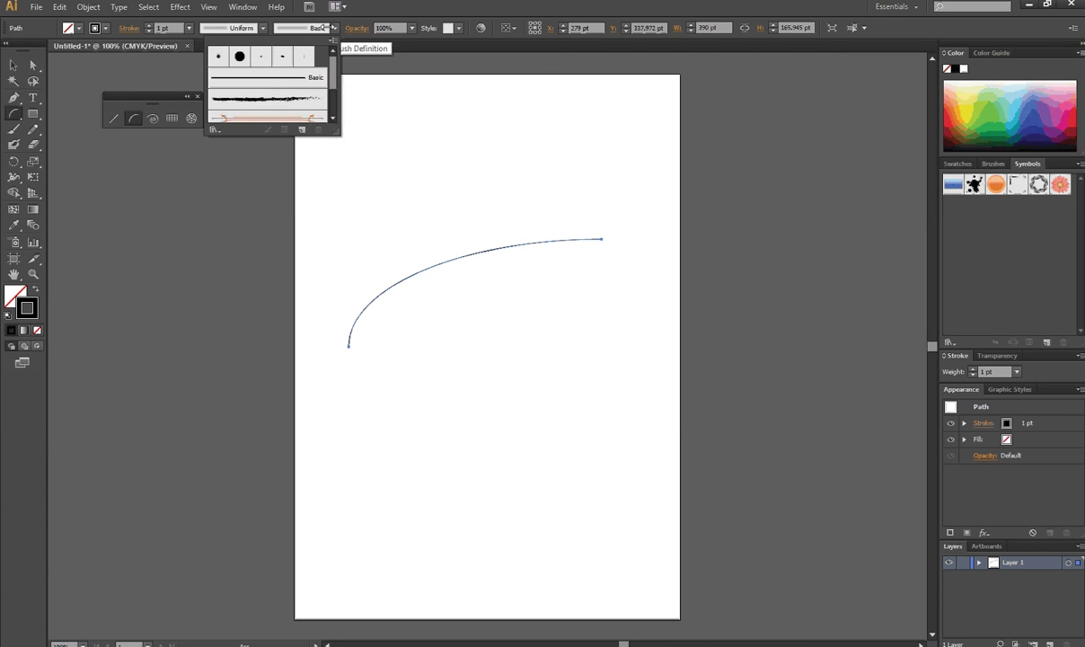
Give the arc the Charcoal - Feather brush at a 5 pt stroke weight
{"action": "left_click", "coordinate": [299, 97]}
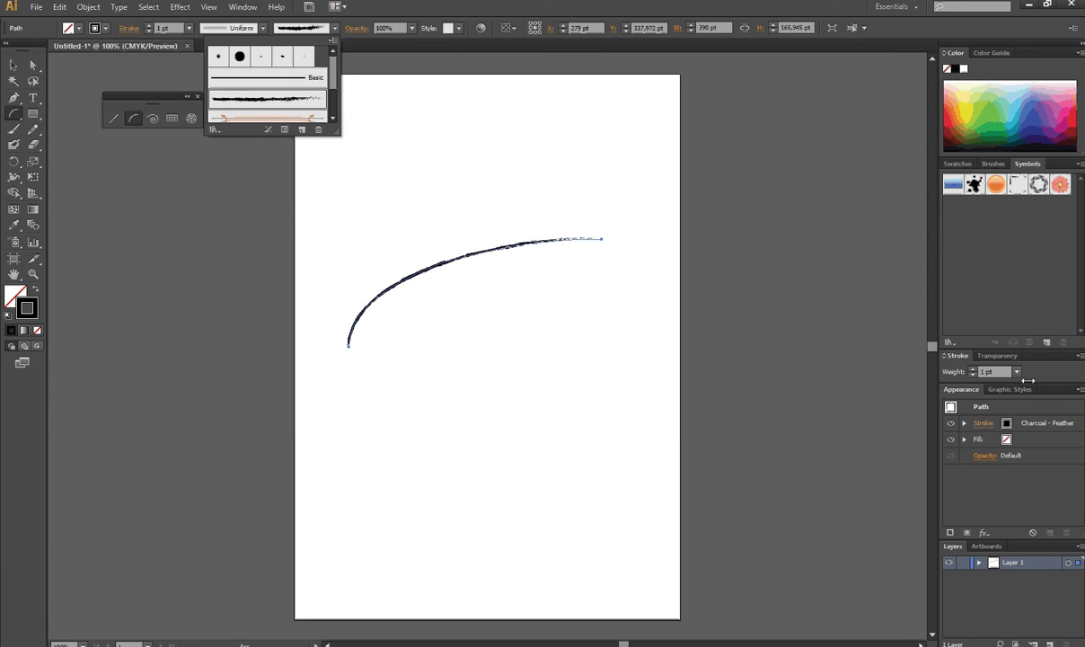
{"action": "left_click", "coordinate": [910, 239]}
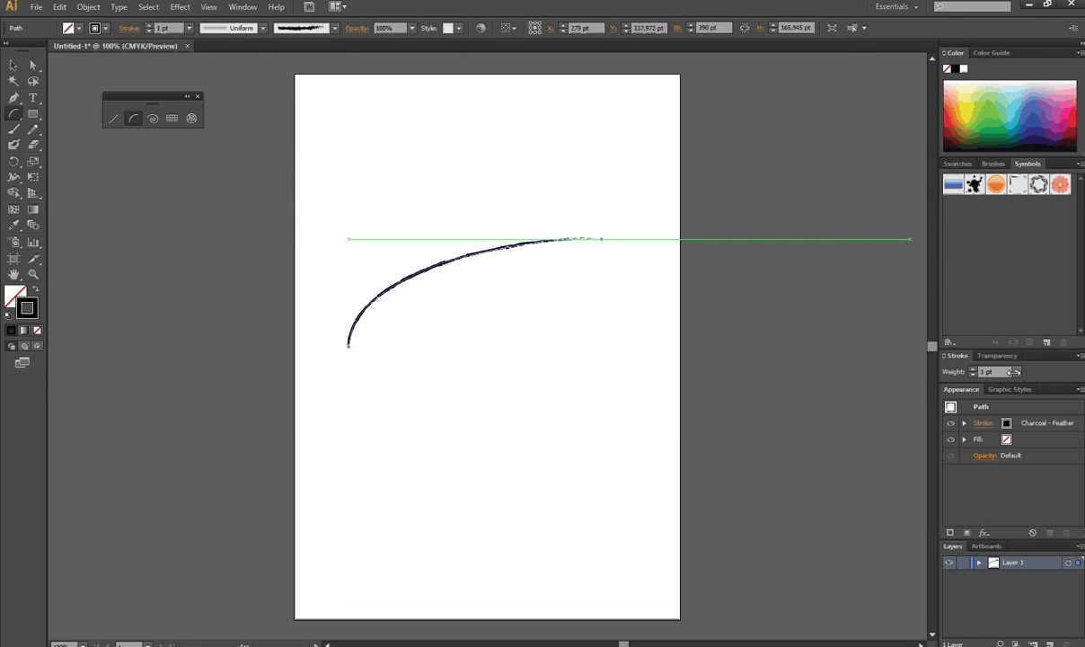
{"action": "left_click", "coordinate": [1014, 371]}
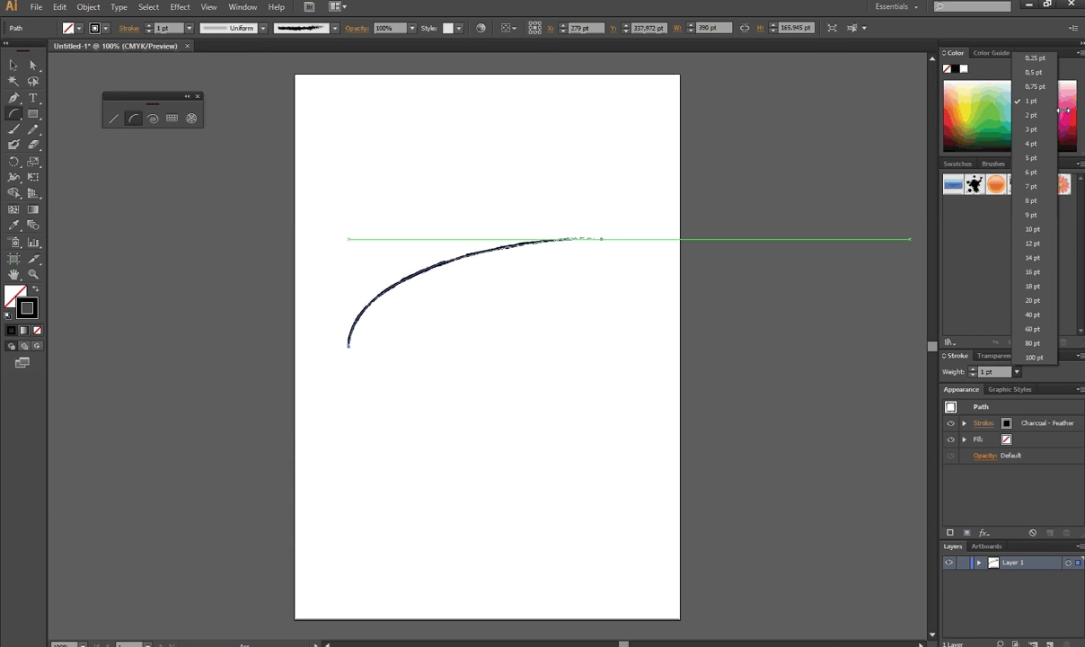
{"action": "left_click", "coordinate": [1032, 129]}
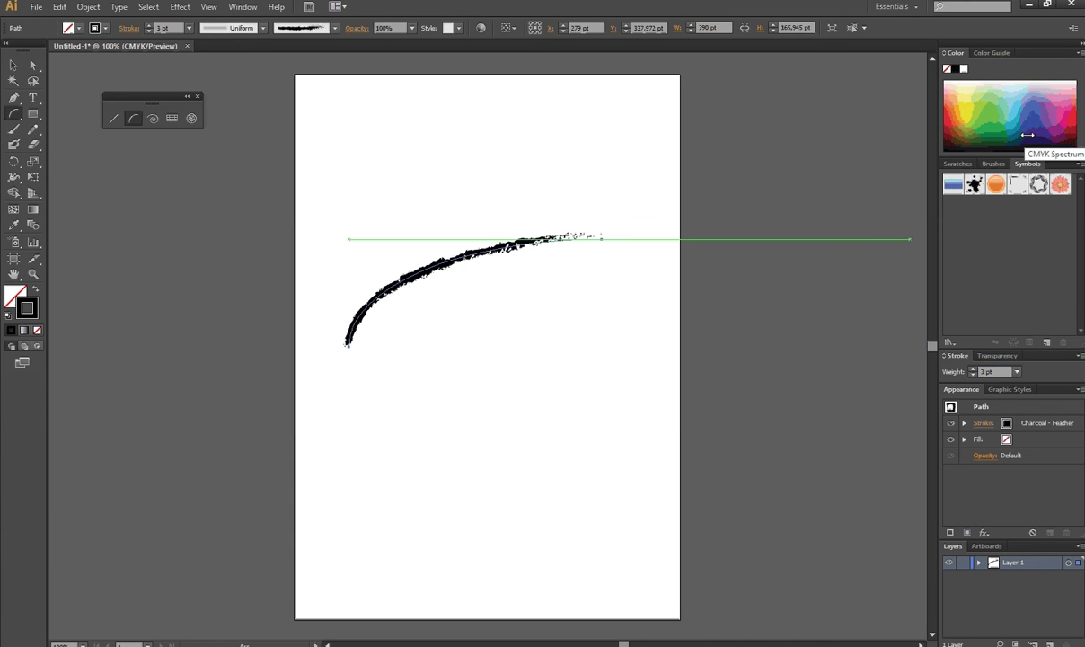
{"action": "left_click", "coordinate": [1016, 371]}
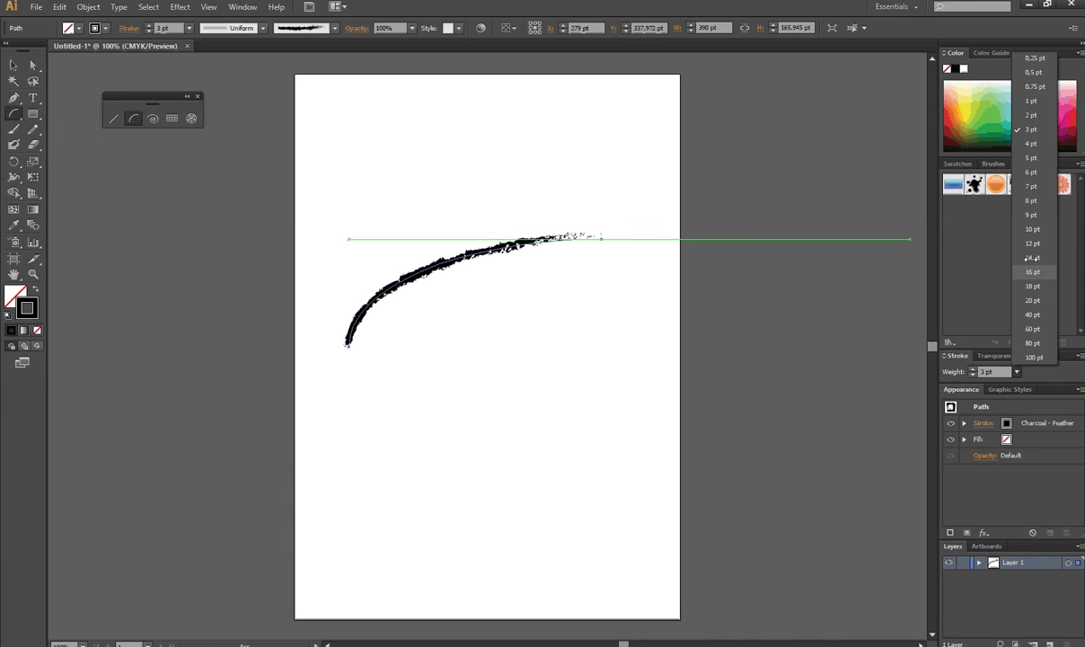
{"action": "left_click", "coordinate": [1035, 158]}
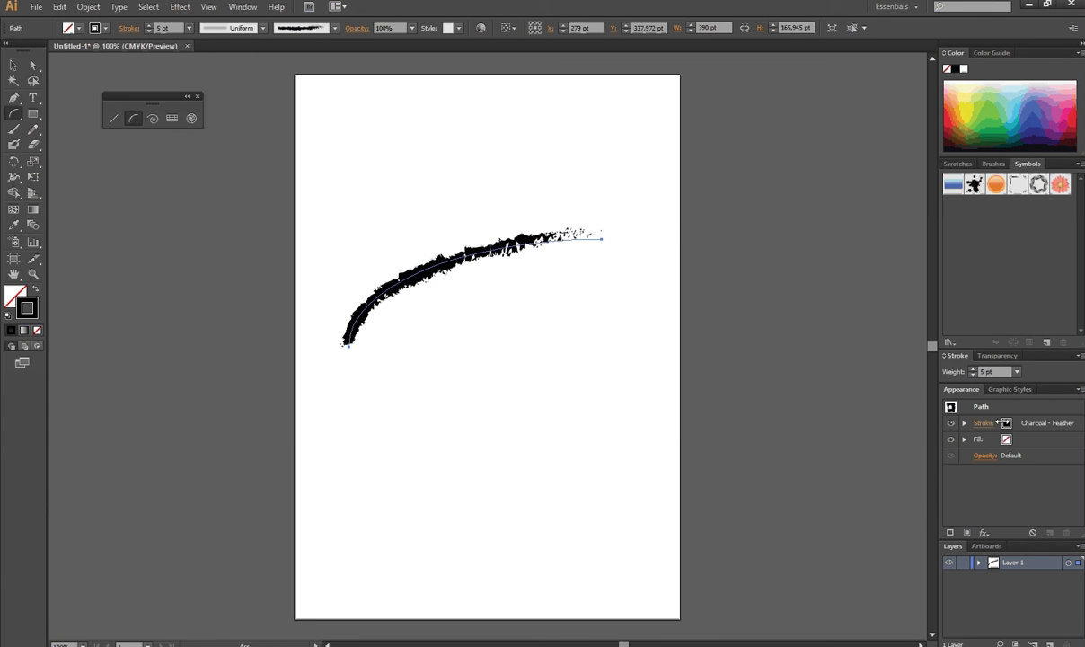
Recolour the charcoal stroke red through the Appearance panel's stroke swatch
{"action": "left_click", "coordinate": [962, 423]}
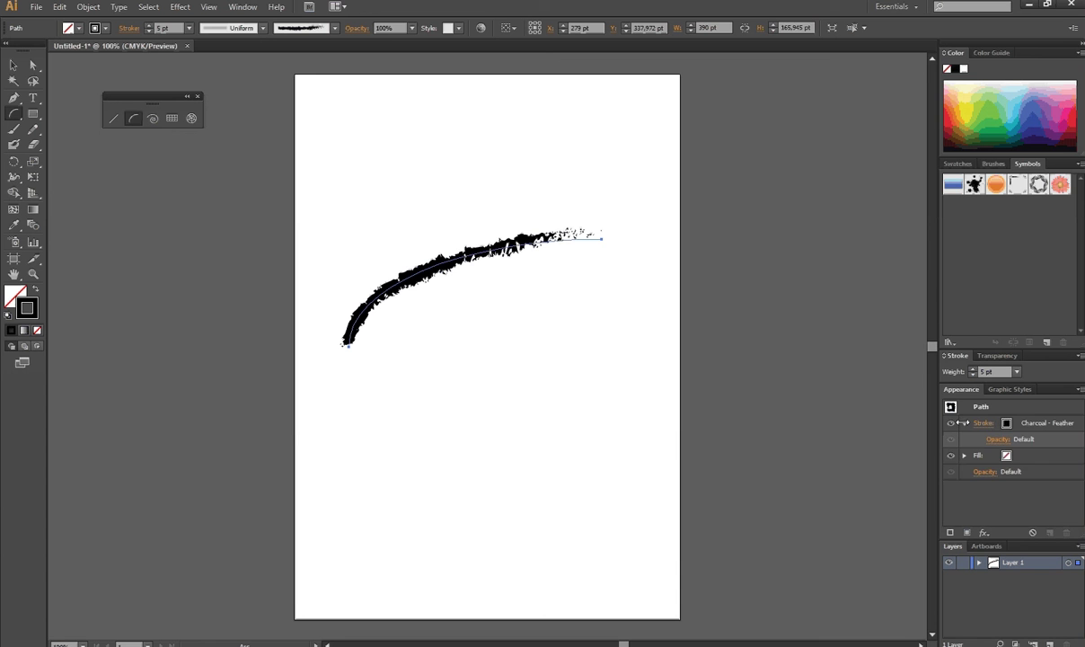
{"action": "left_click", "coordinate": [963, 422]}
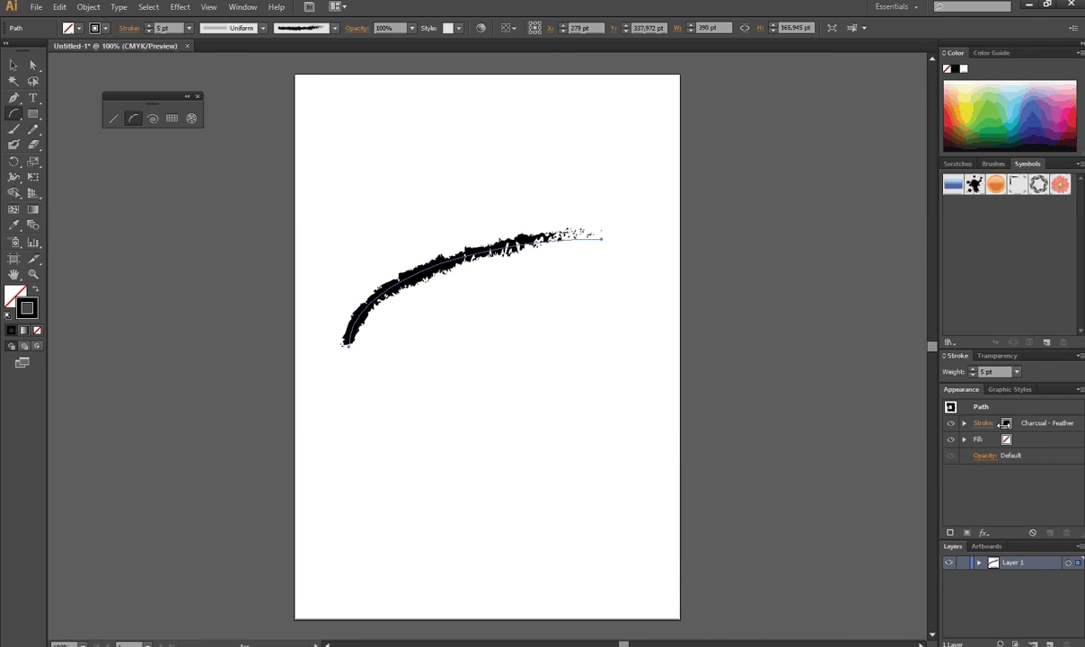
{"action": "left_click", "coordinate": [1004, 423]}
{"action": "left_click", "coordinate": [1006, 423]}
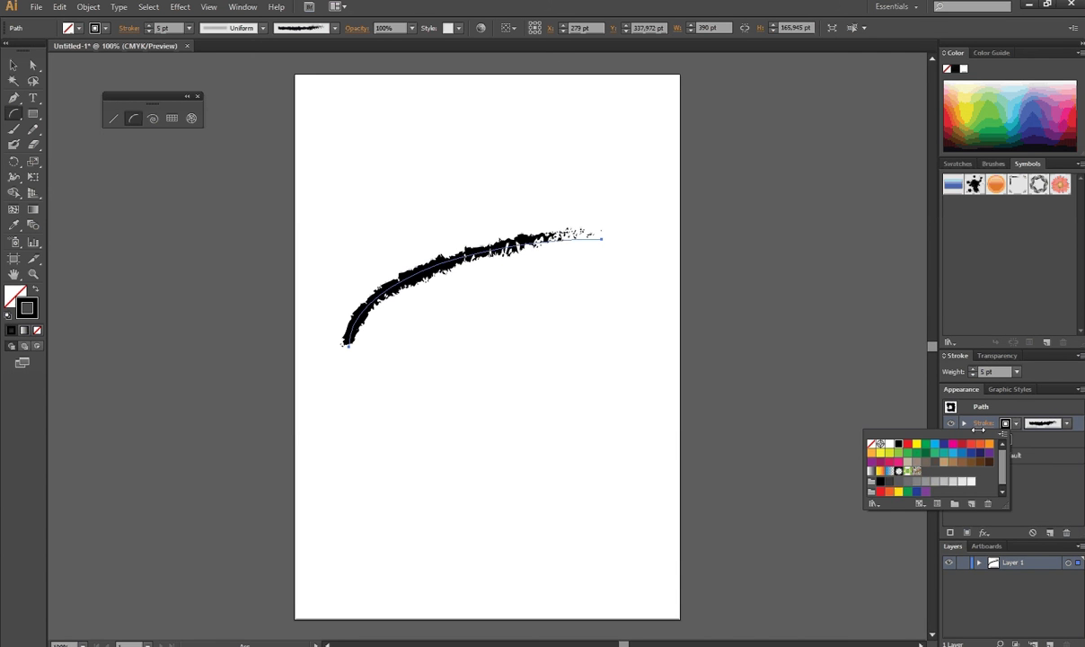
{"action": "left_click", "coordinate": [961, 444]}
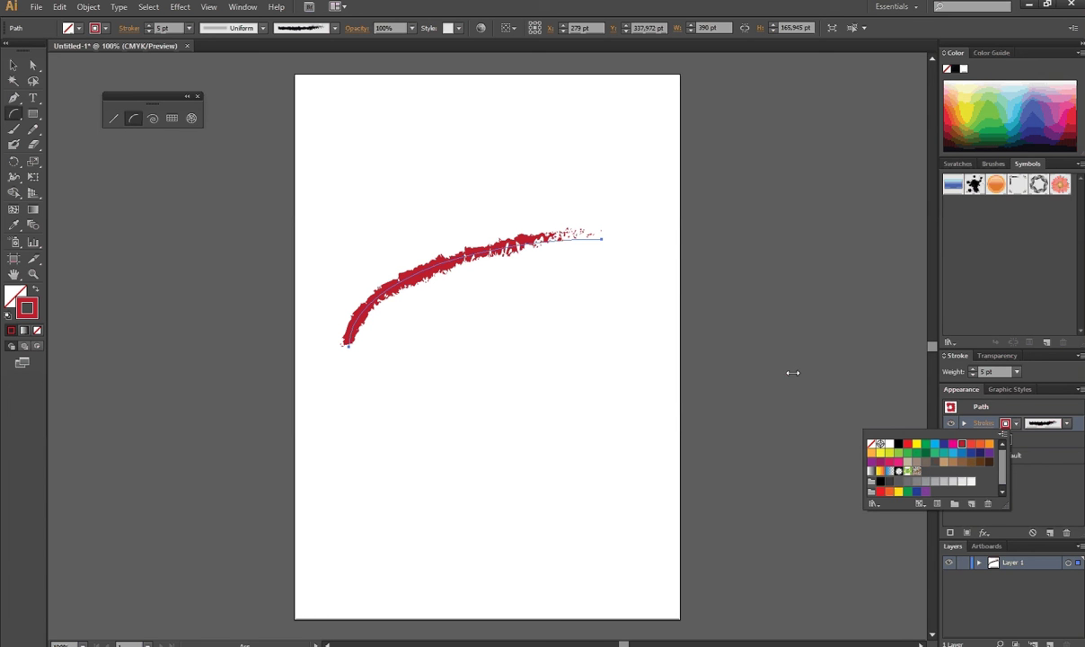
{"action": "key", "text": "Escape"}
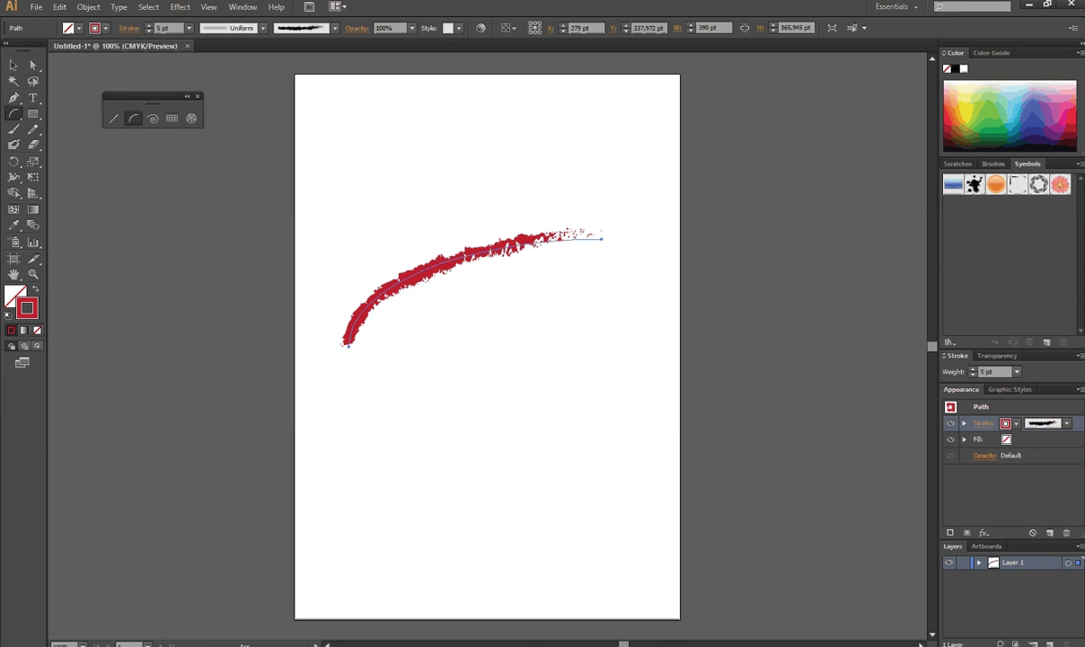
{"action": "key", "text": "v"}
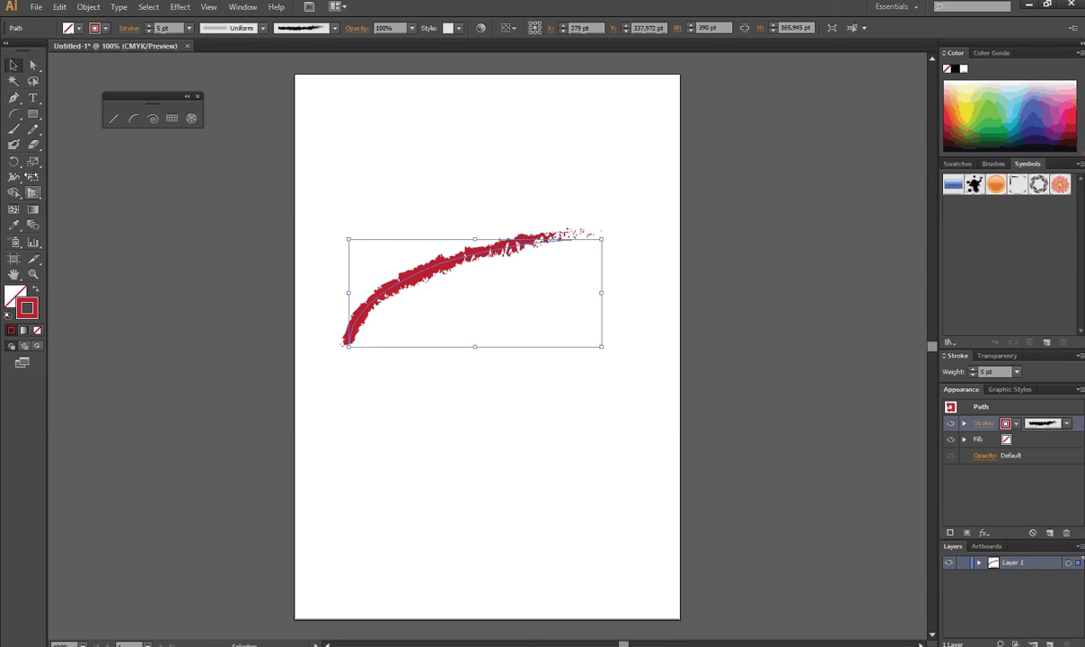
Add a new layer and type 'Ciao' as small text below the red stroke
{"action": "left_click", "coordinate": [32, 81]}
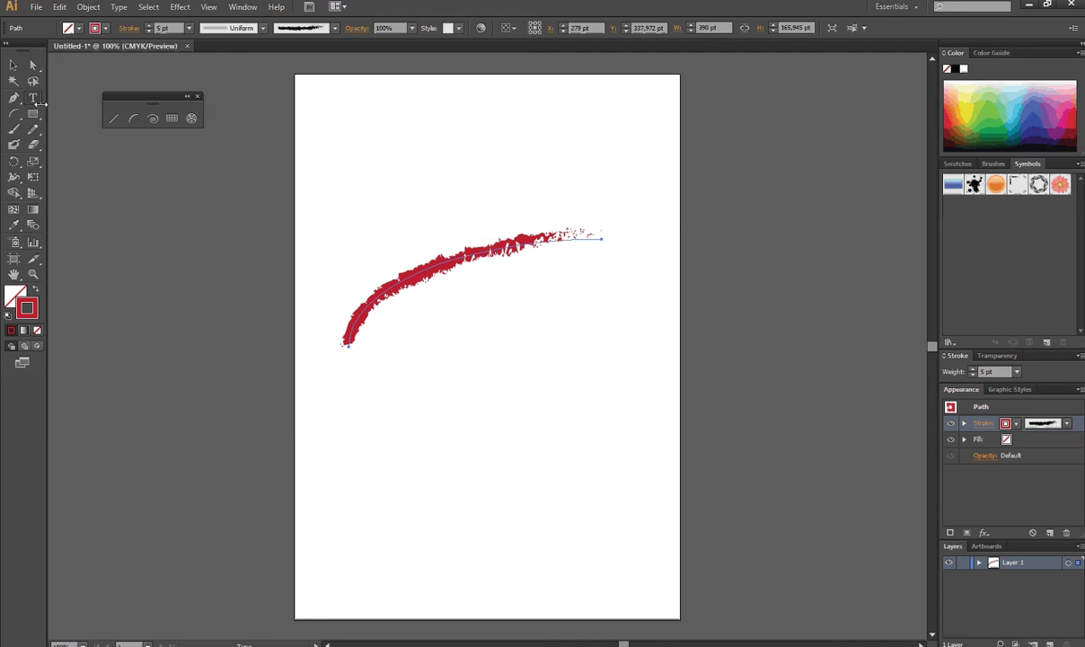
{"action": "left_click", "coordinate": [33, 98]}
{"action": "left_click", "coordinate": [1049, 643]}
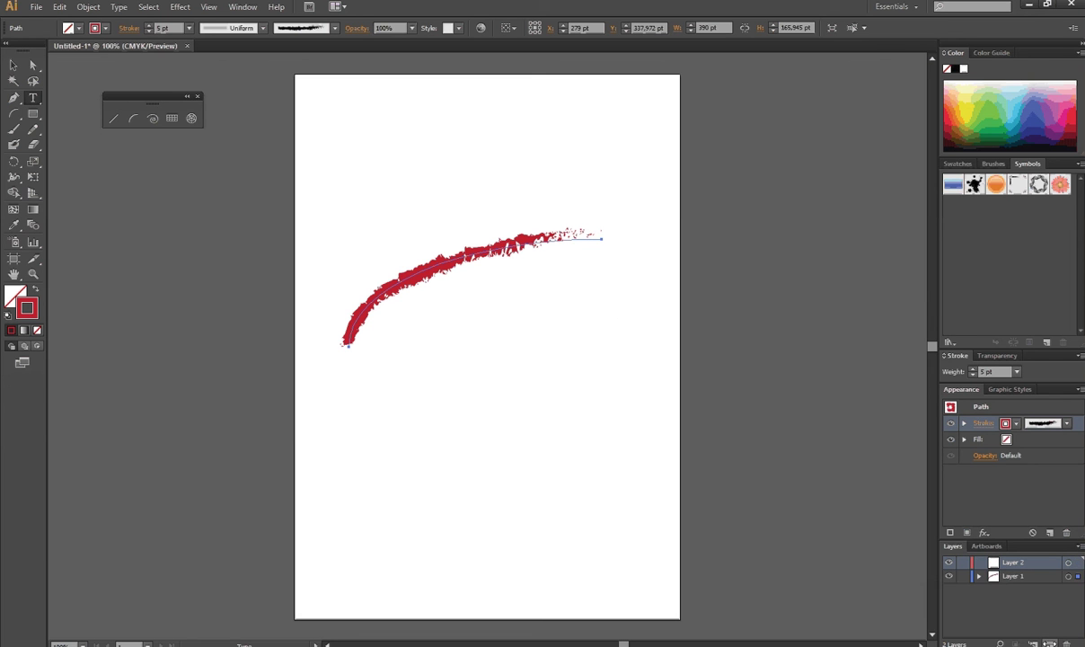
{"action": "key", "text": "ctrl+x"}
{"action": "key", "text": "ctrl+f"}
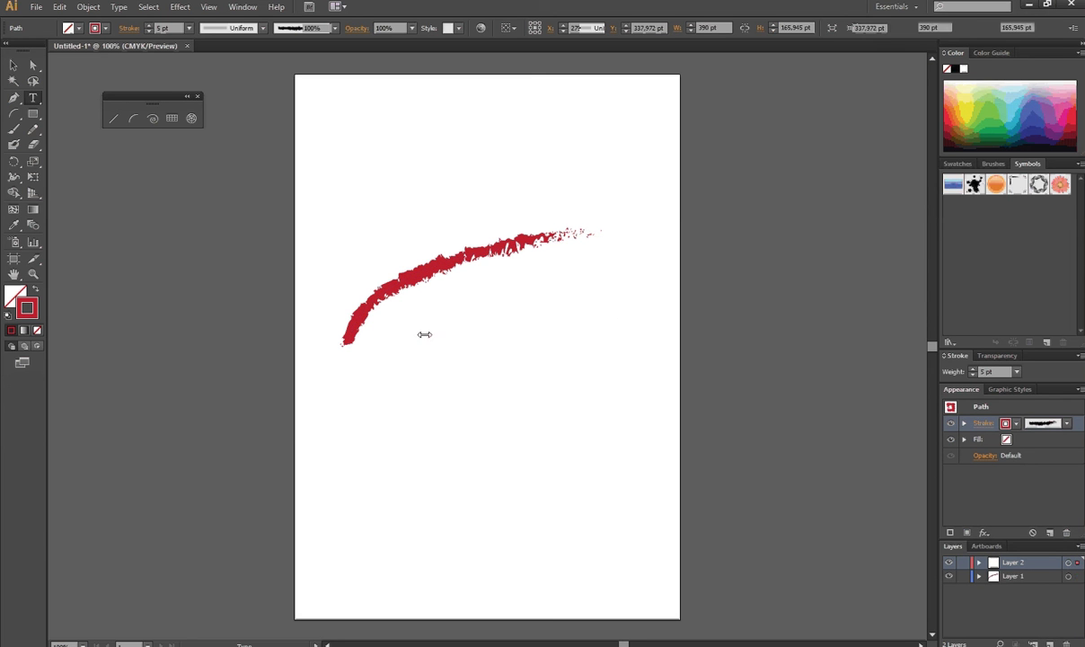
{"action": "left_click", "coordinate": [459, 349]}
{"action": "type", "text": "c"}
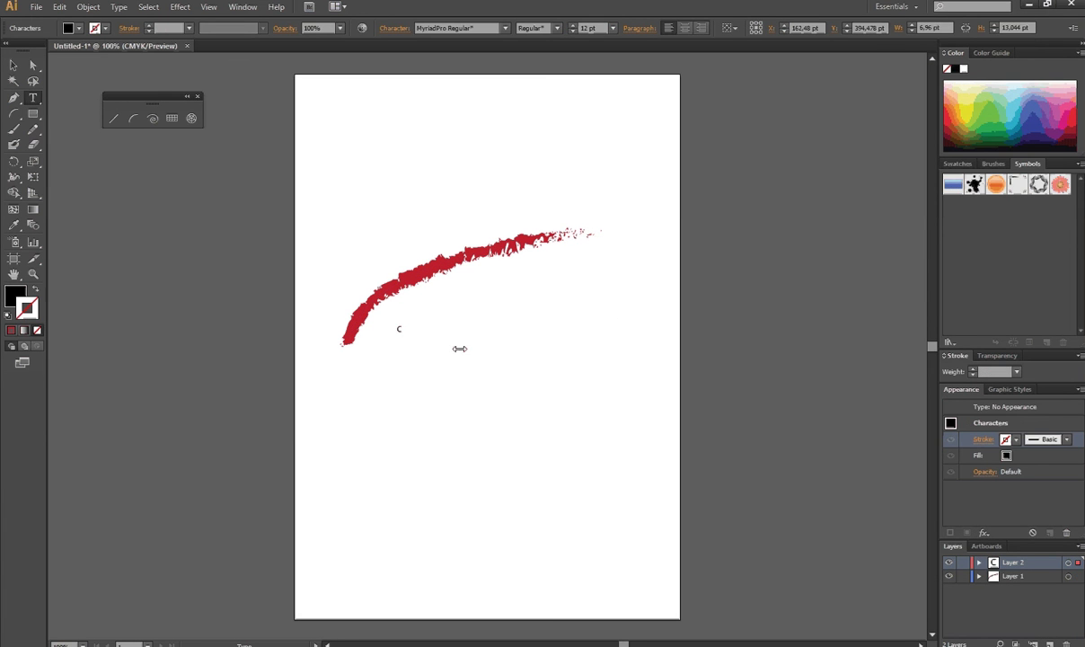
{"action": "type", "text": "Ciao"}
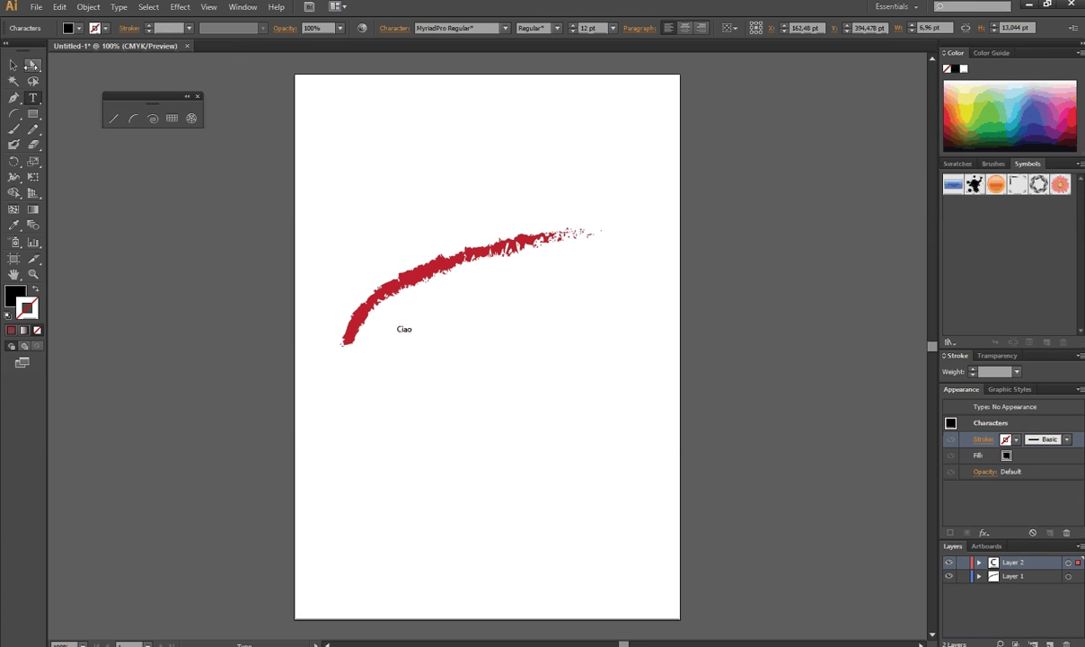
Enlarge 'Ciao' to about 150 pt and move it up over the red stroke
{"action": "left_click", "coordinate": [13, 65]}
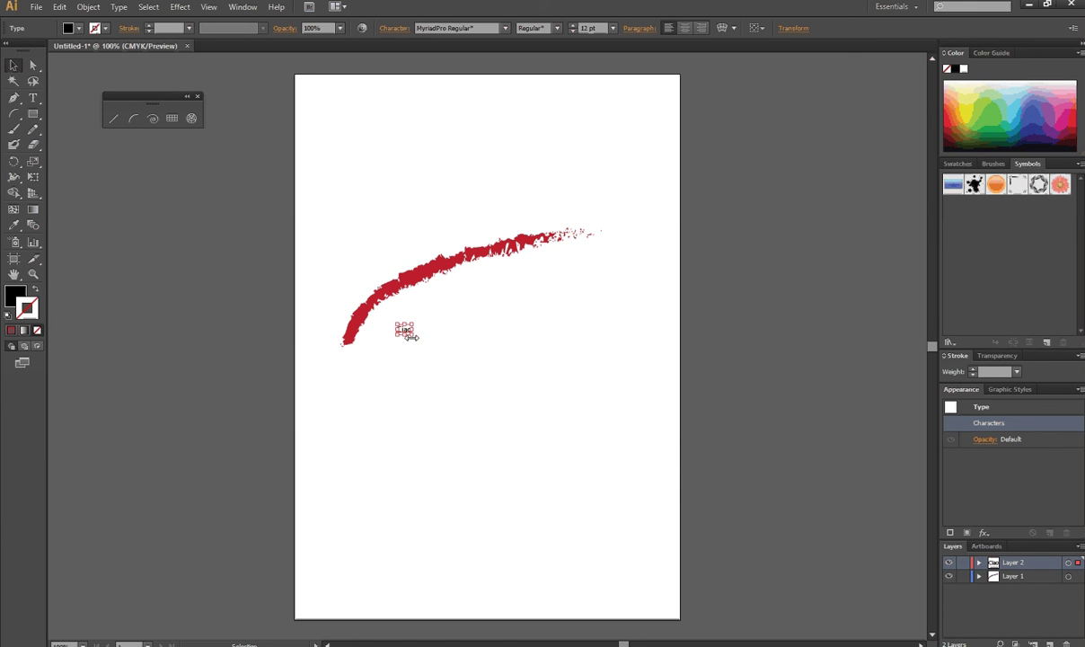
{"action": "left_click_drag", "start_coordinate": [414, 334], "coordinate": [653, 453]}
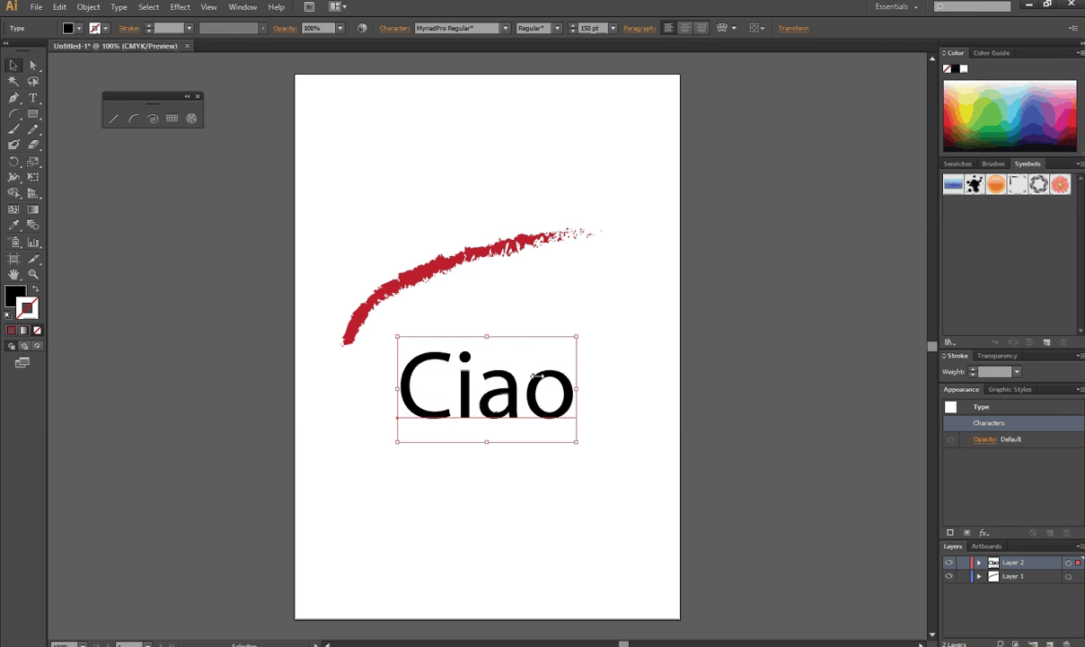
{"action": "left_click", "coordinate": [13, 65]}
{"action": "mouse_move", "coordinate": [513, 378]}
{"action": "left_mouse_down"}
{"action": "mouse_move", "coordinate": [521, 352]}
{"action": "mouse_move", "coordinate": [488, 276]}
{"action": "left_mouse_up"}
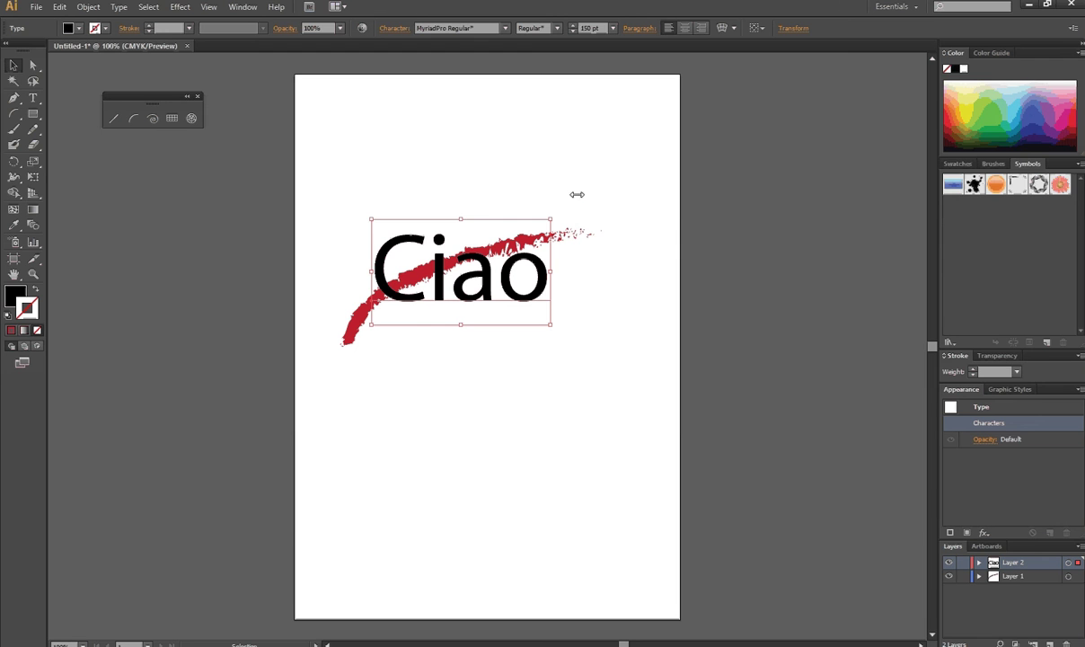
{"action": "left_click", "coordinate": [576, 125]}
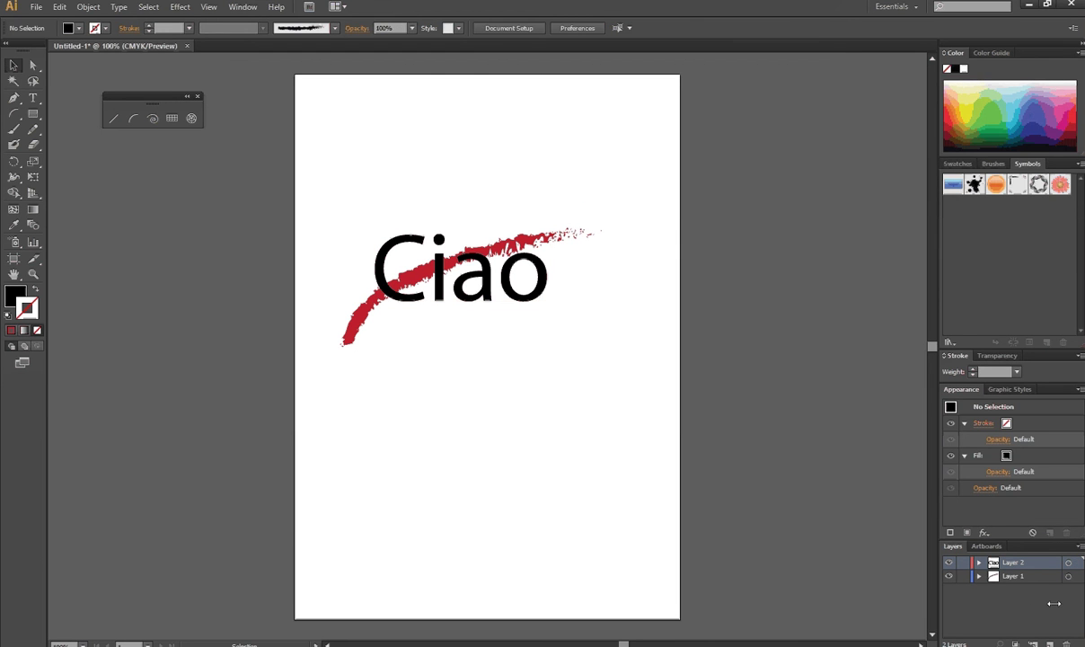
Add Layer 3 and paste a copy of Layer 1's red stroke onto it
{"action": "left_click", "coordinate": [1048, 643]}
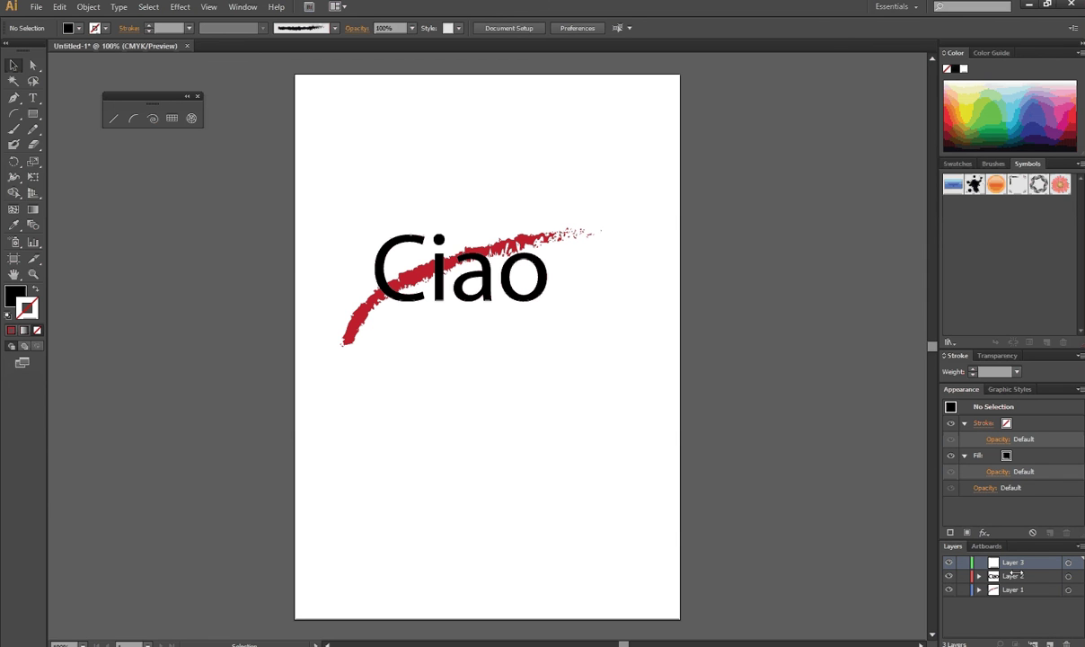
{"action": "left_click", "coordinate": [1032, 591]}
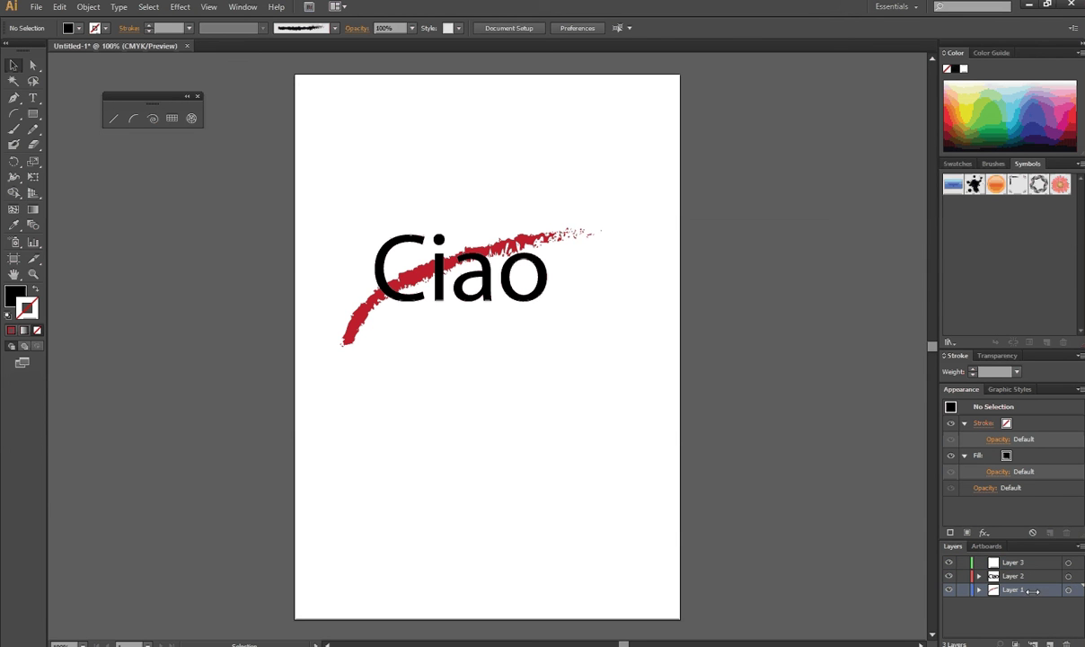
{"action": "left_click", "coordinate": [576, 233]}
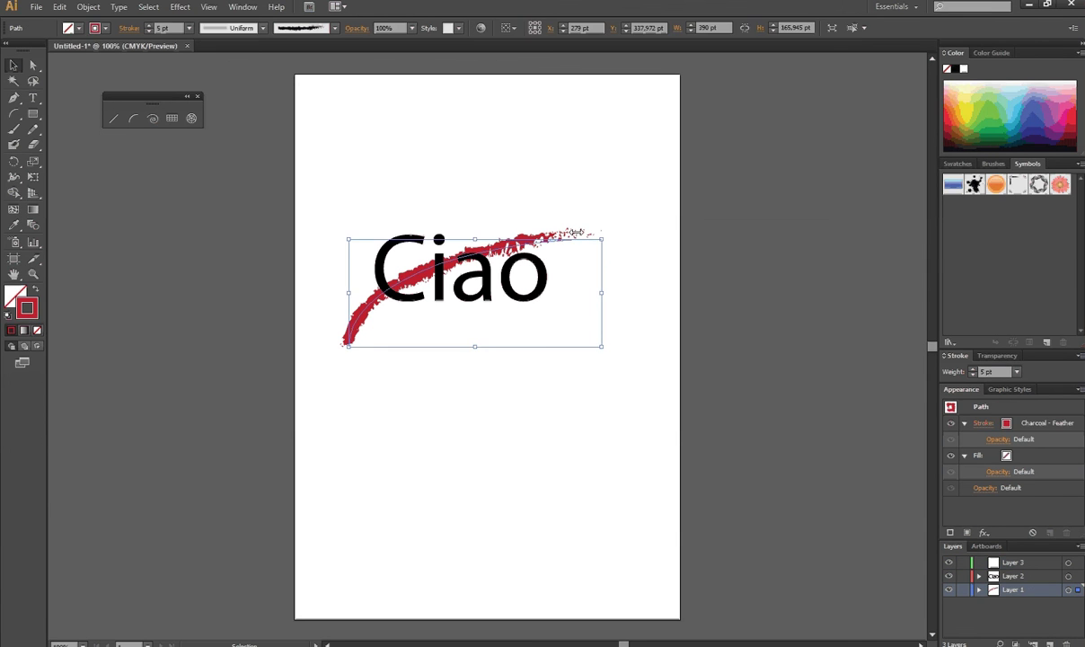
{"action": "key", "text": "a"}
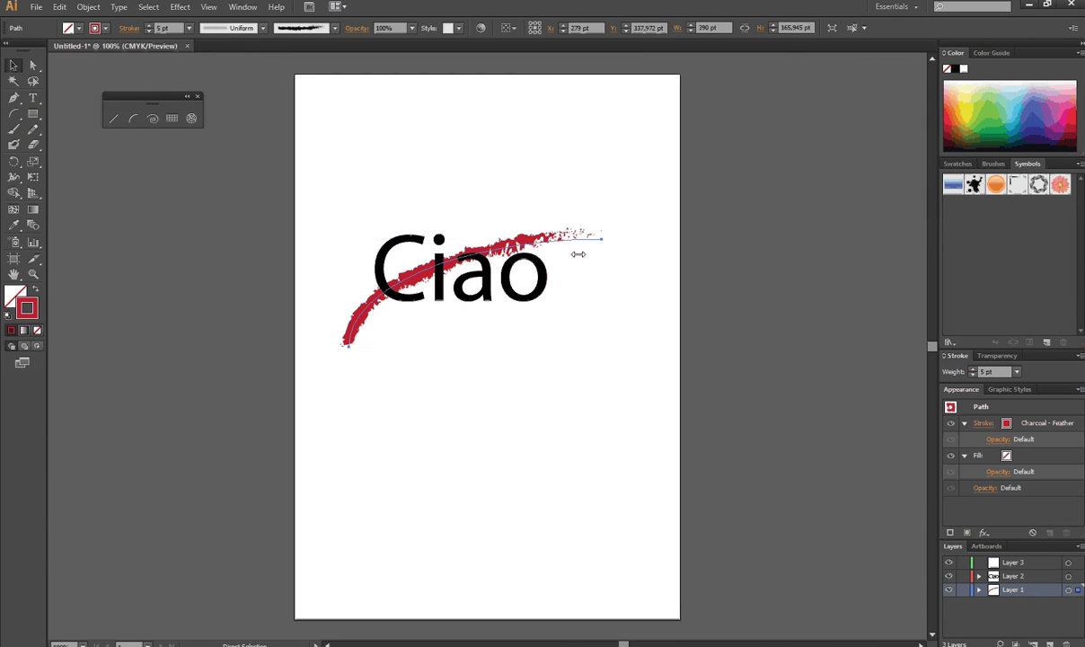
{"action": "key", "text": "v"}
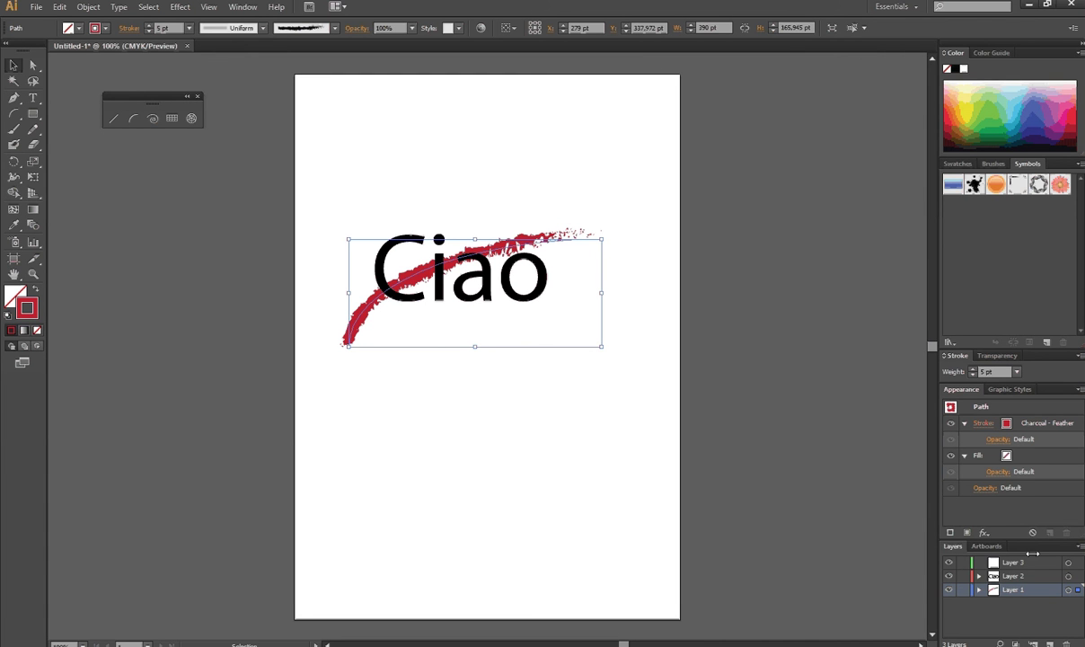
{"action": "left_click", "coordinate": [1027, 563]}
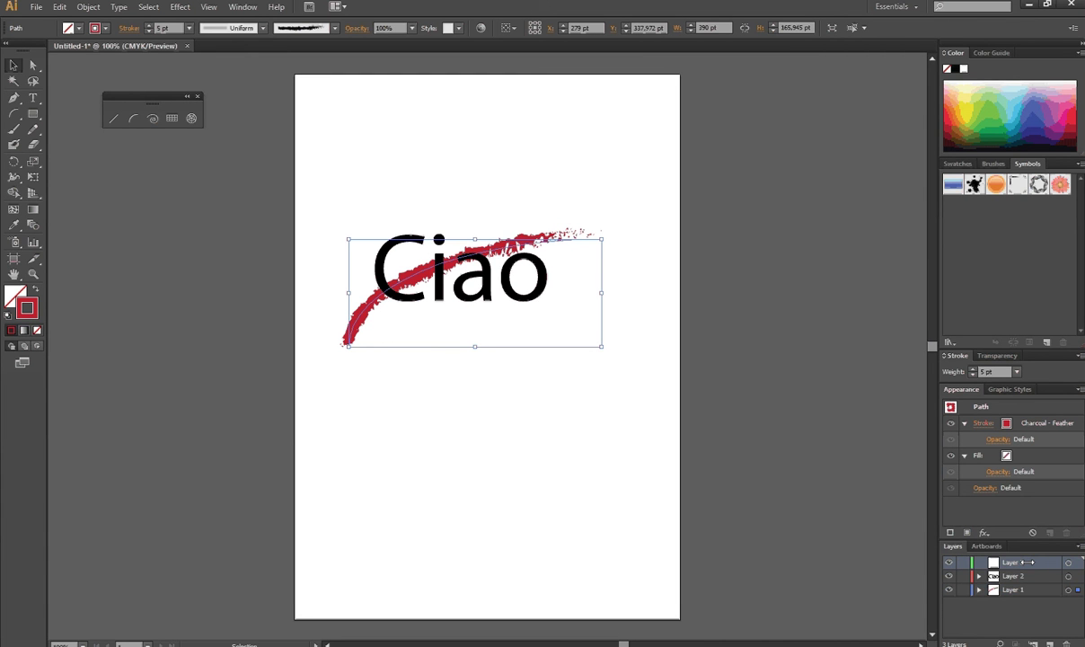
{"action": "key", "text": "ctrl+v"}
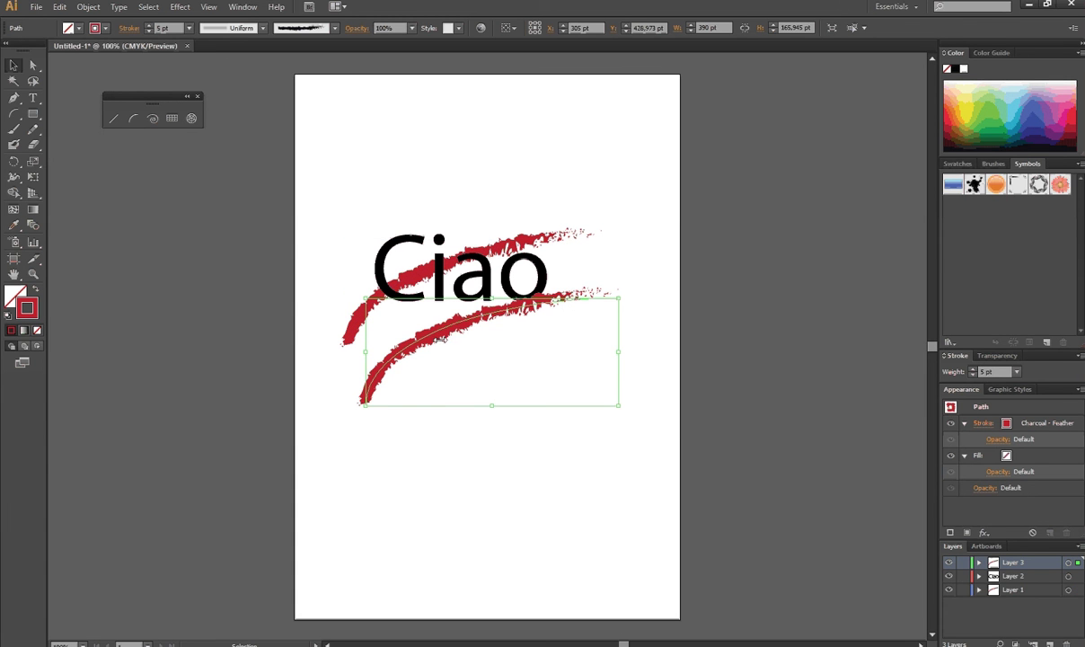
Position the pasted stroke copy over the original and deselect it
{"action": "left_click_drag", "start_coordinate": [439, 336], "coordinate": [401, 233]}
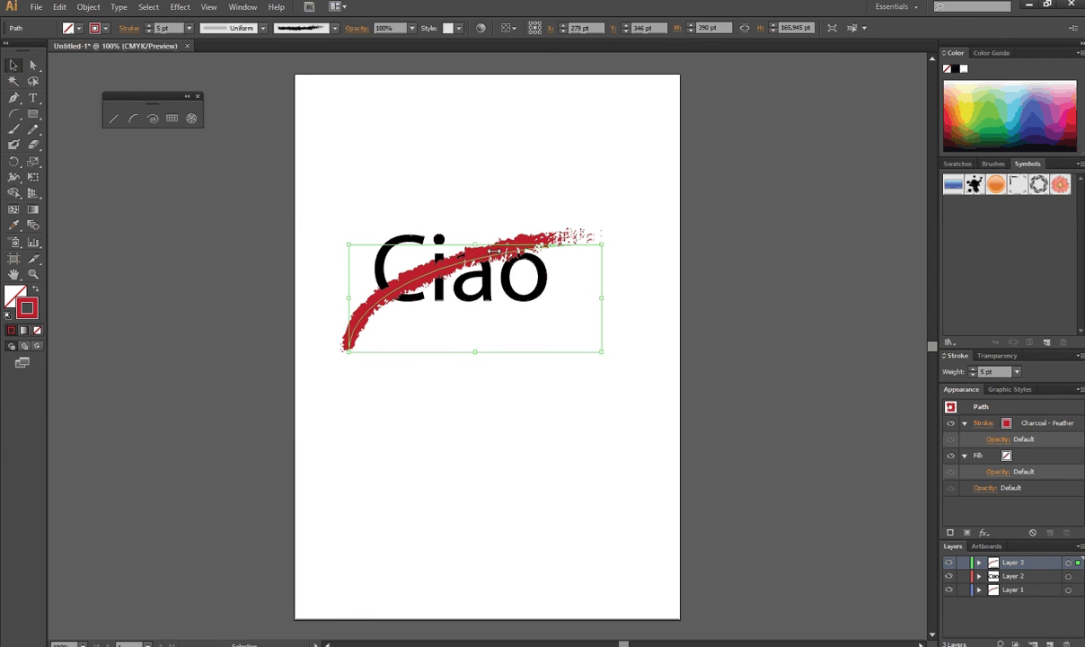
{"action": "left_click_drag", "start_coordinate": [495, 252], "coordinate": [494, 254]}
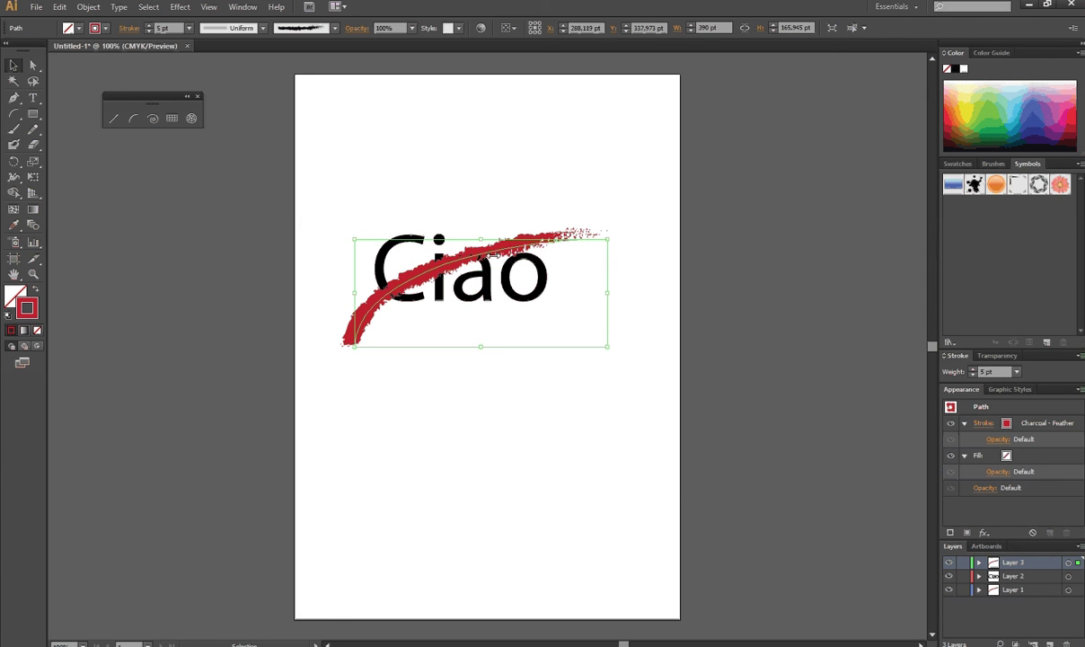
{"action": "left_click_drag", "start_coordinate": [471, 252], "coordinate": [465, 254]}
{"action": "left_click", "coordinate": [687, 209]}
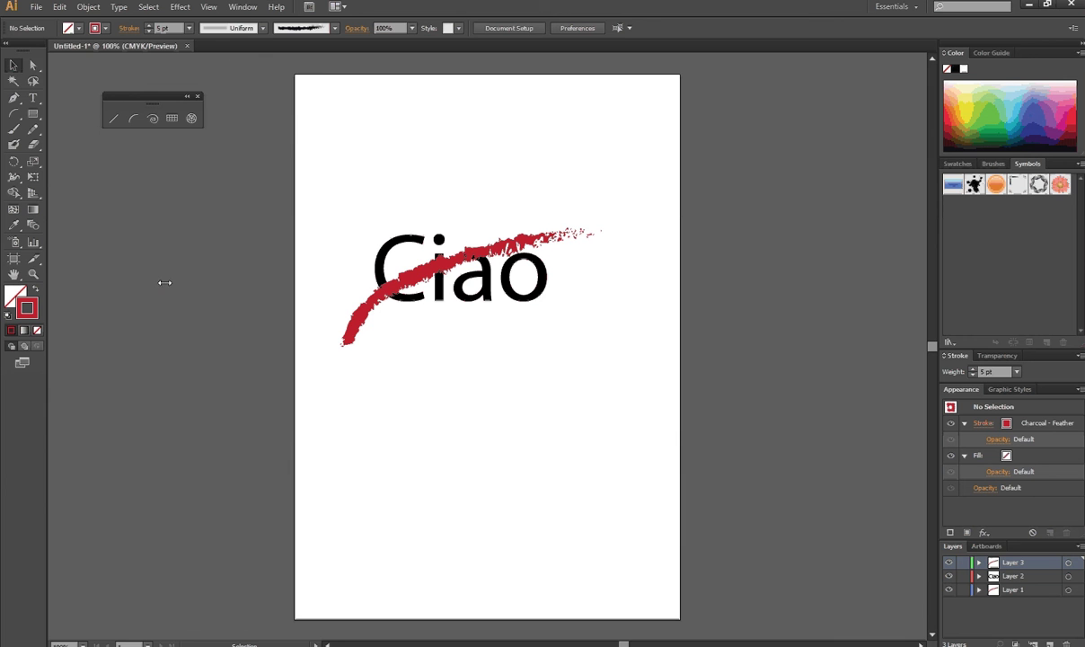
Zoom in on the Ciao artwork, keeping Layer 3 active
{"action": "left_click", "coordinate": [33, 273]}
{"action": "left_click_drag", "start_coordinate": [466, 309], "coordinate": [694, 360]}
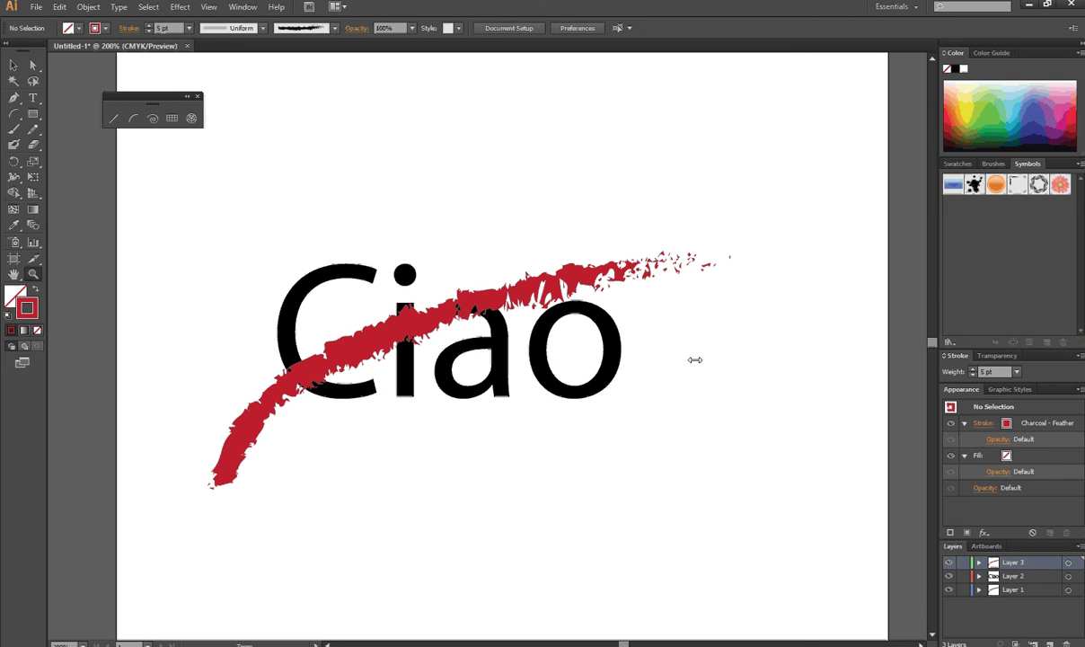
{"action": "left_click", "coordinate": [1025, 576]}
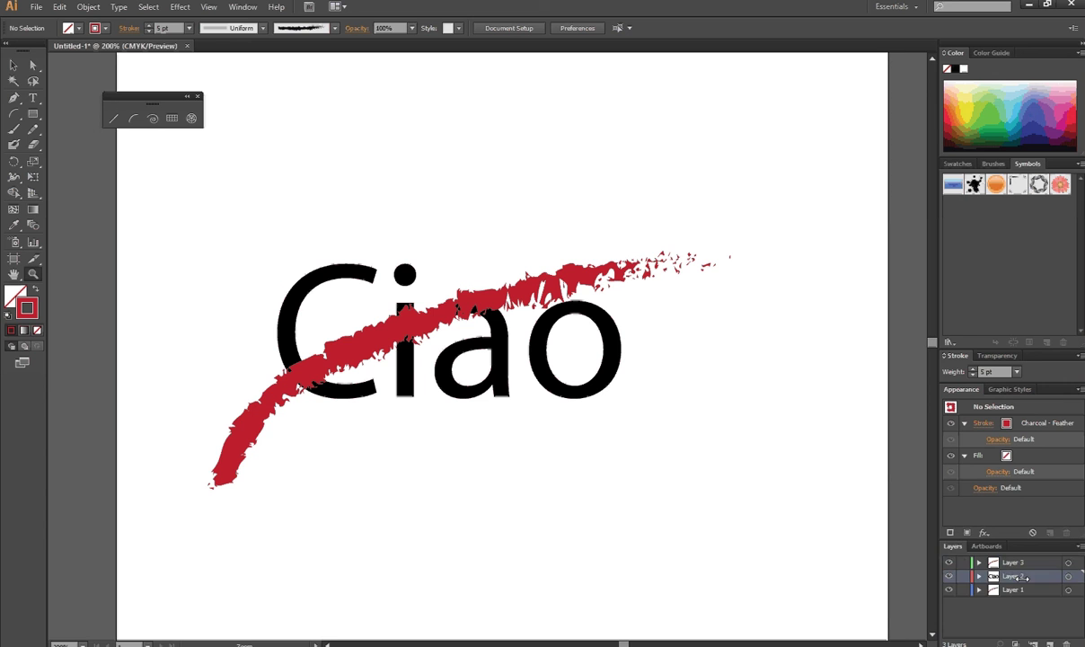
{"action": "left_click_drag", "start_coordinate": [1025, 576], "coordinate": [1019, 574]}
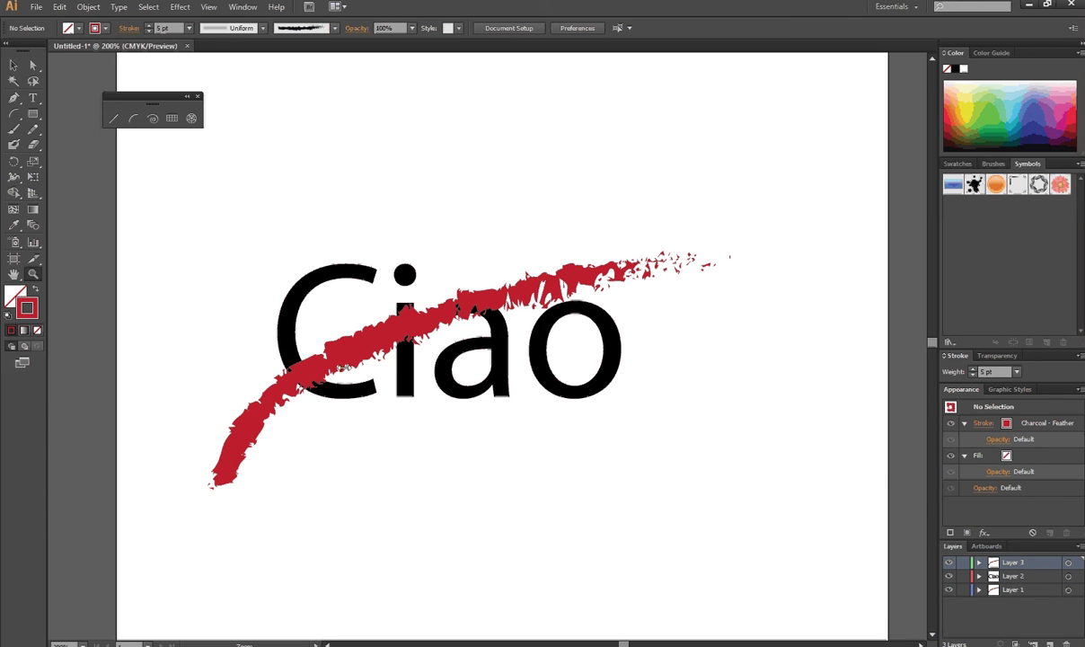
Trial-erase the red stroke over the C, then undo it
{"action": "key", "text": "shift+e"}
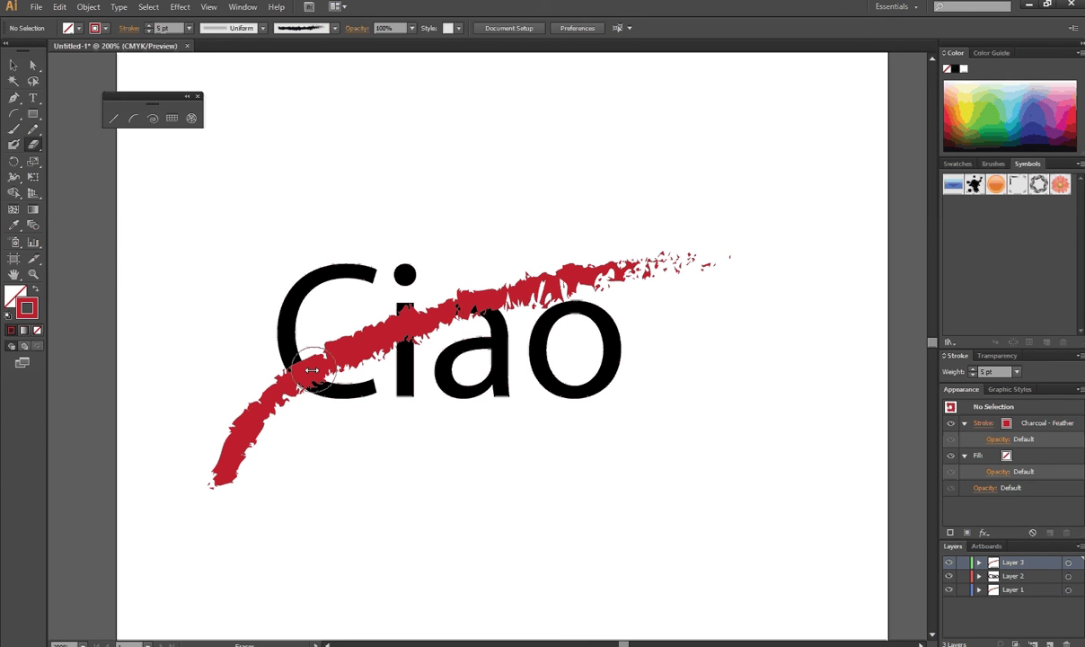
{"action": "left_click_drag", "start_coordinate": [299, 378], "coordinate": [388, 499]}
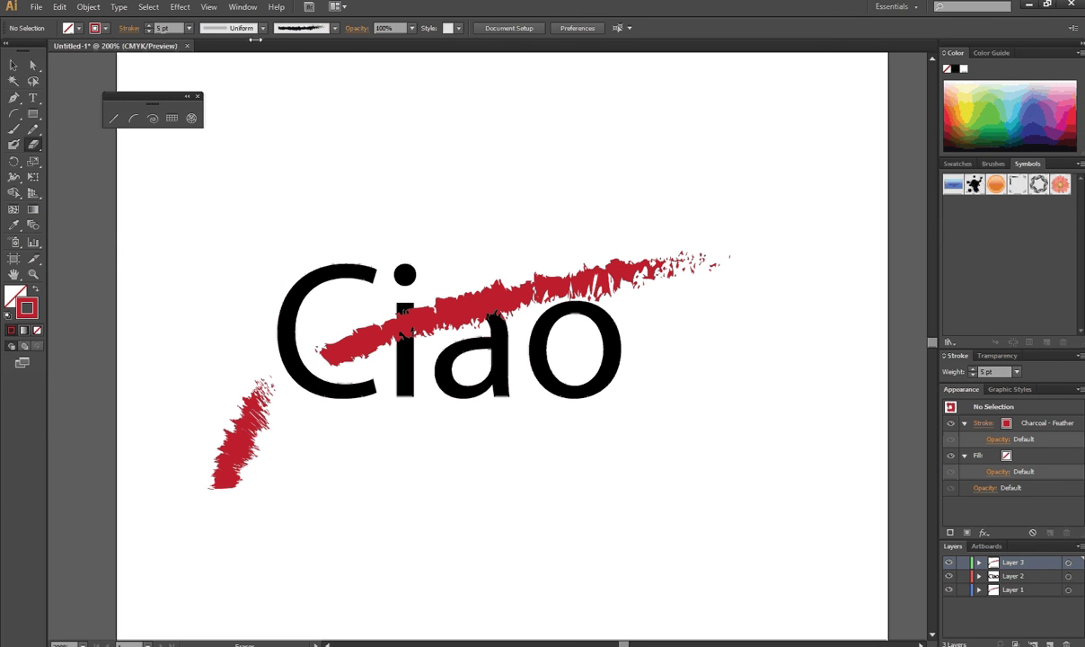
{"action": "key", "text": "ctrl+z"}
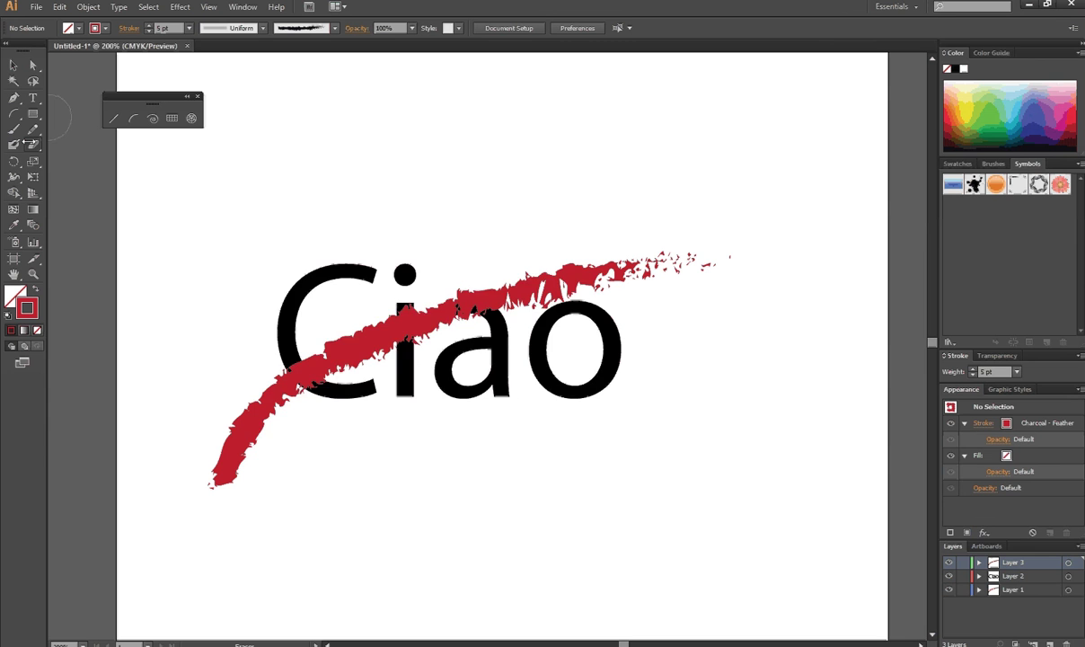
Set the Eraser tool's tip size to 24 pt in Eraser Tool Options
{"action": "double_click", "coordinate": [33, 144]}
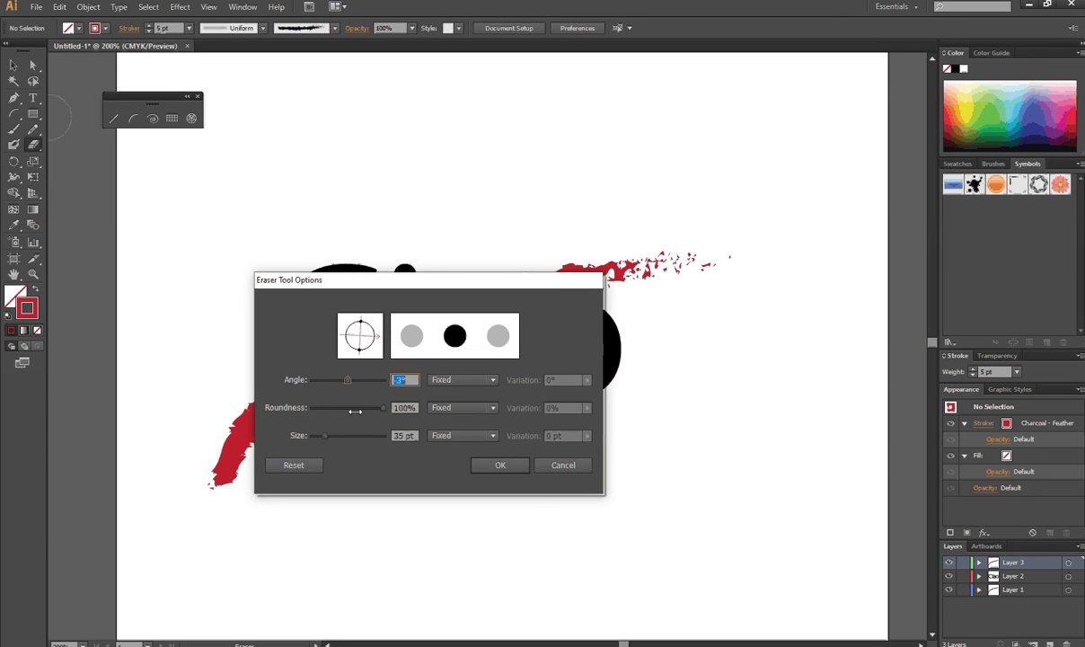
{"action": "left_click_drag", "start_coordinate": [324, 436], "coordinate": [315, 435]}
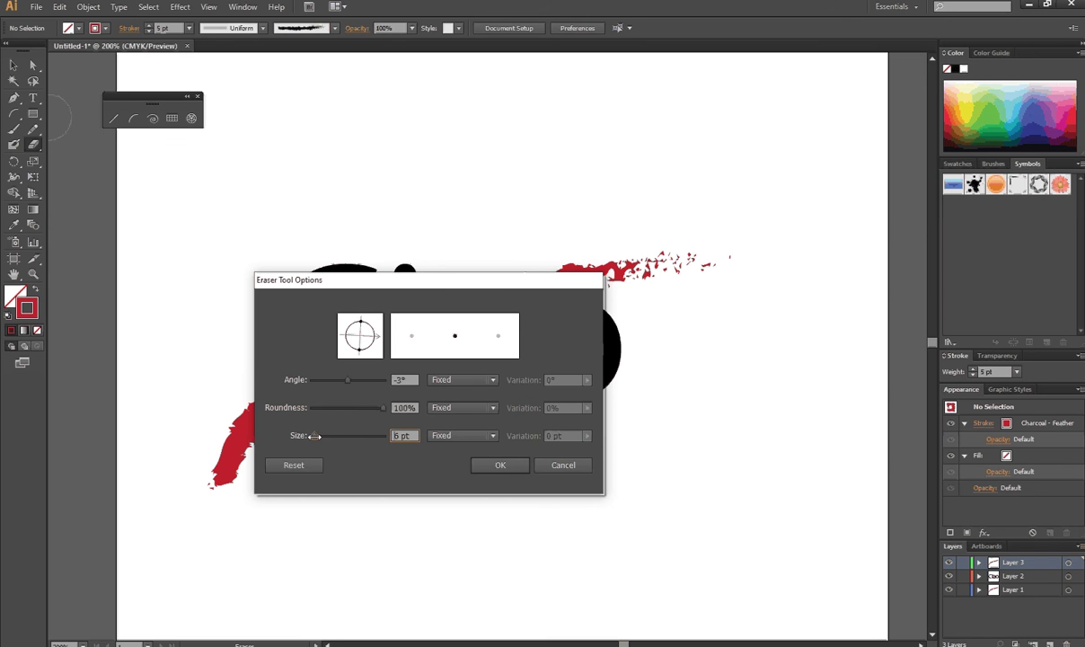
{"action": "key", "text": "Return"}
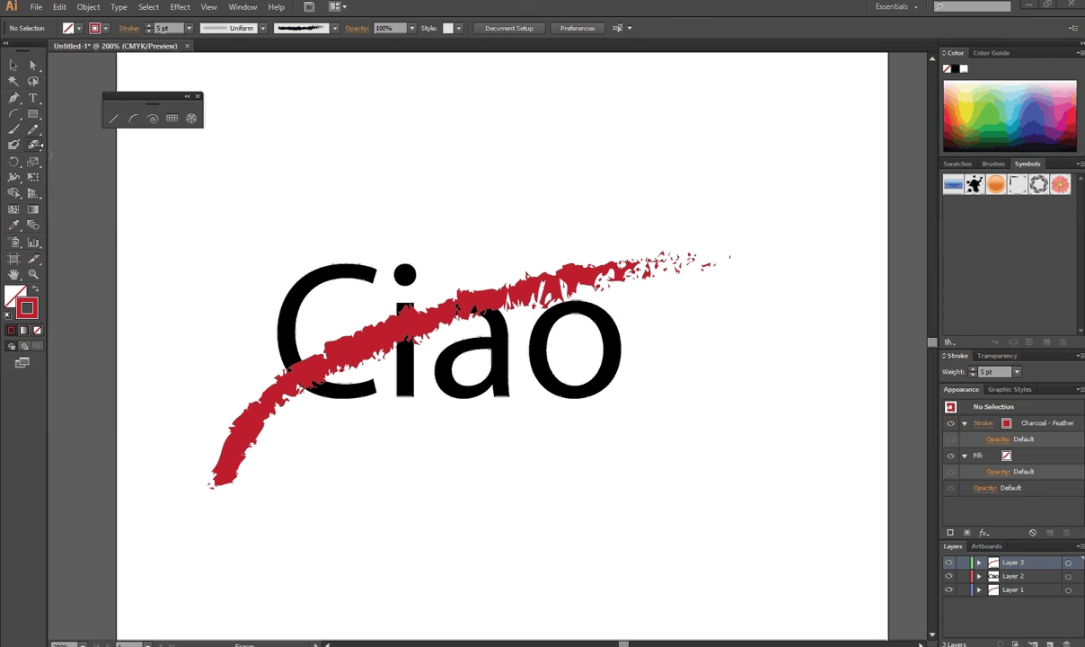
{"action": "double_click", "coordinate": [34, 145]}
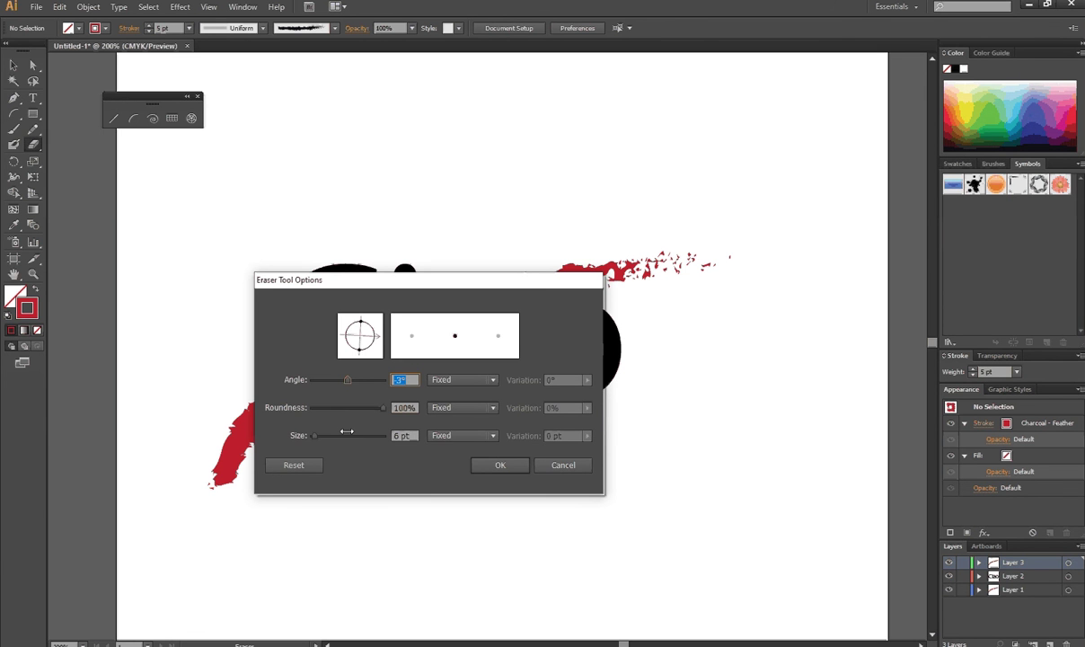
{"action": "left_click_drag", "start_coordinate": [317, 435], "coordinate": [326, 435]}
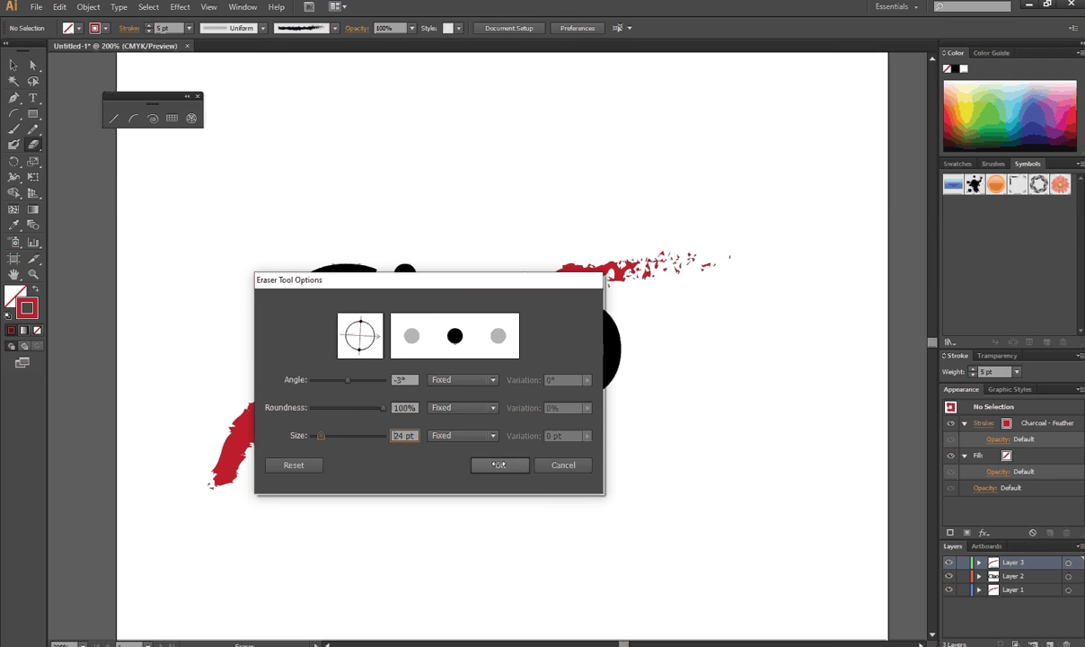
{"action": "left_click", "coordinate": [496, 465]}
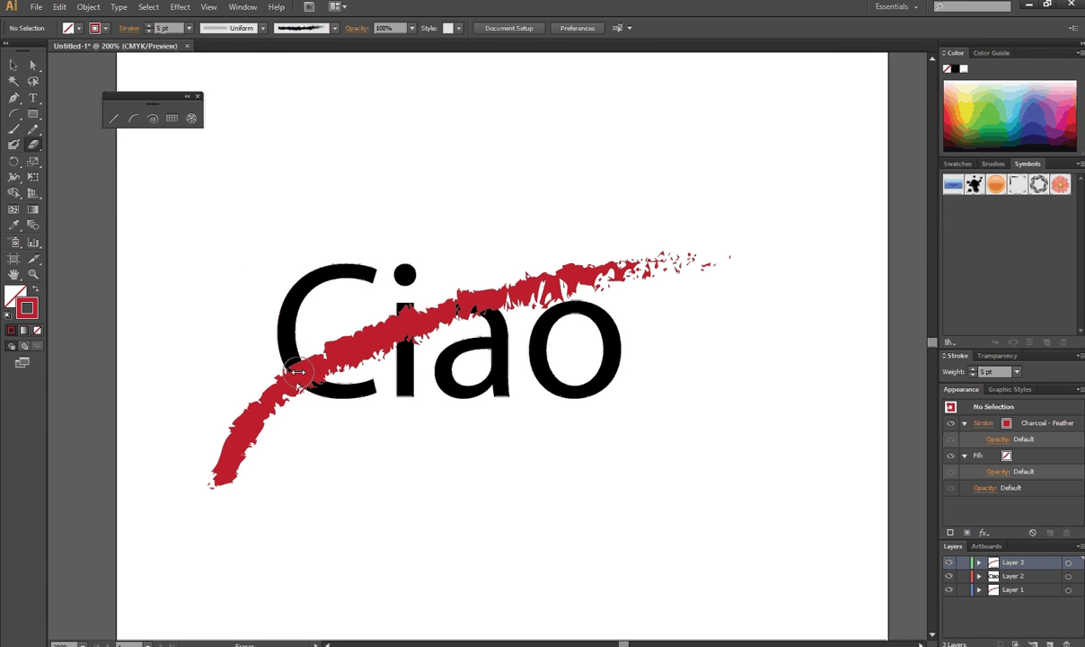
Erase gaps in the red strokes near the C, across i and a, and above o
{"action": "left_click_drag", "start_coordinate": [270, 378], "coordinate": [299, 366]}
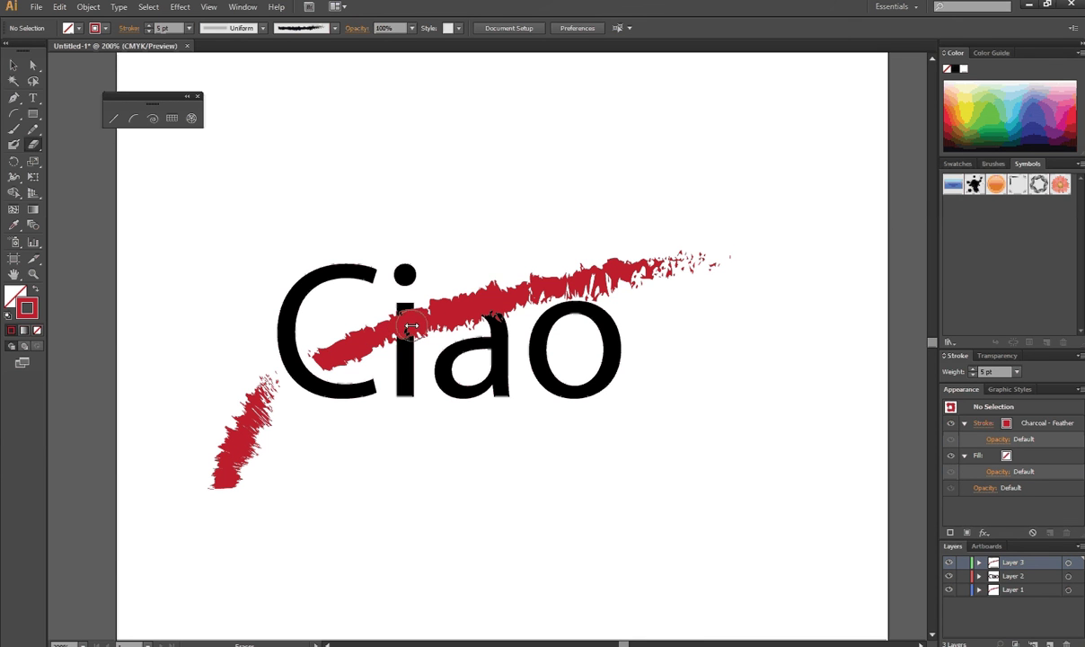
{"action": "left_click_drag", "start_coordinate": [462, 312], "coordinate": [454, 306]}
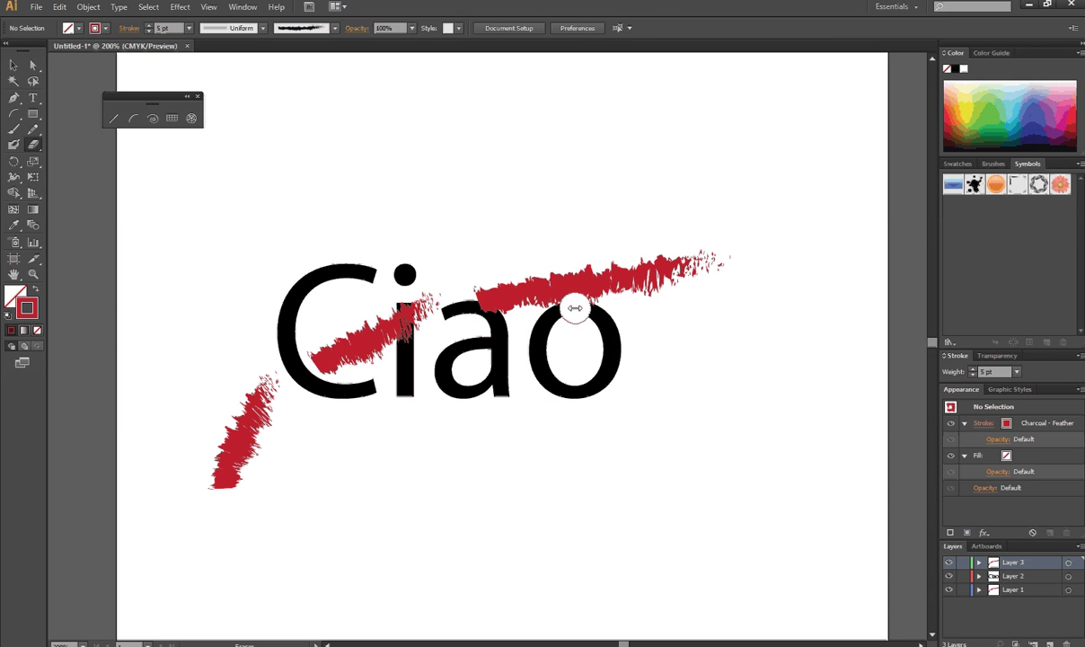
{"action": "left_click_drag", "start_coordinate": [572, 299], "coordinate": [569, 375]}
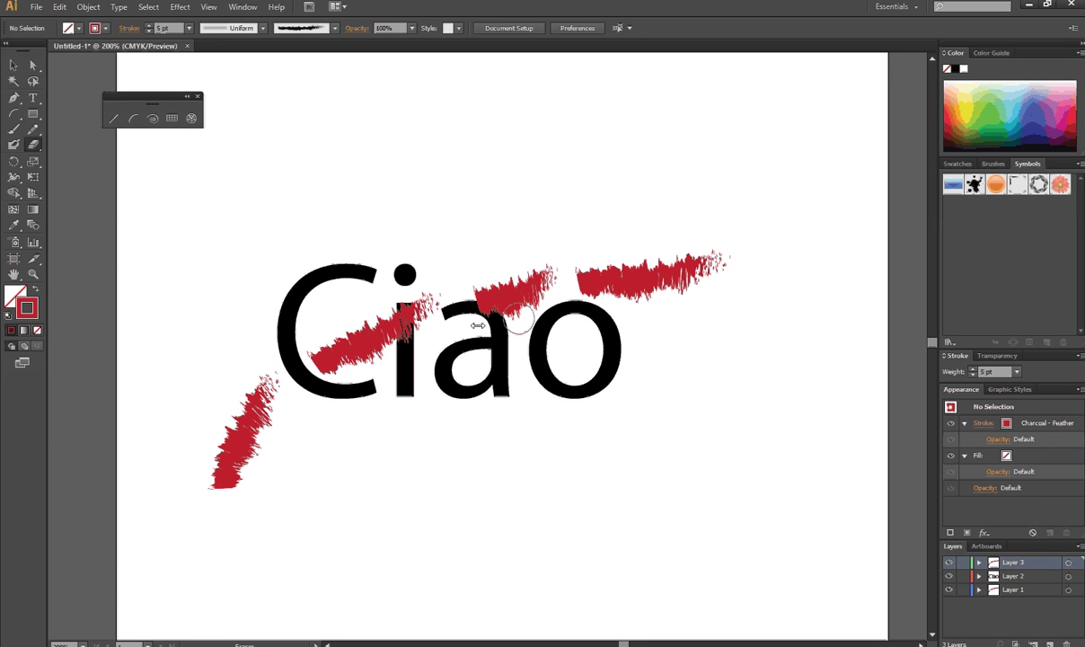
{"action": "left_click", "coordinate": [16, 64]}
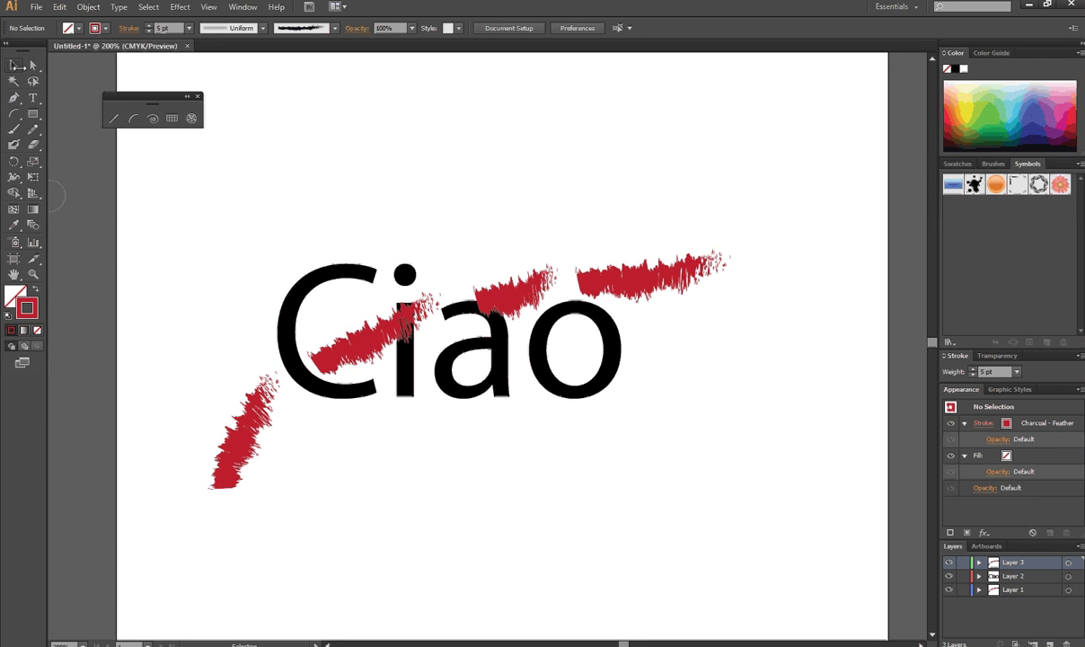
On Layer 2, nudge the Ciao text slightly upward, then deselect it
{"action": "left_click", "coordinate": [1012, 576]}
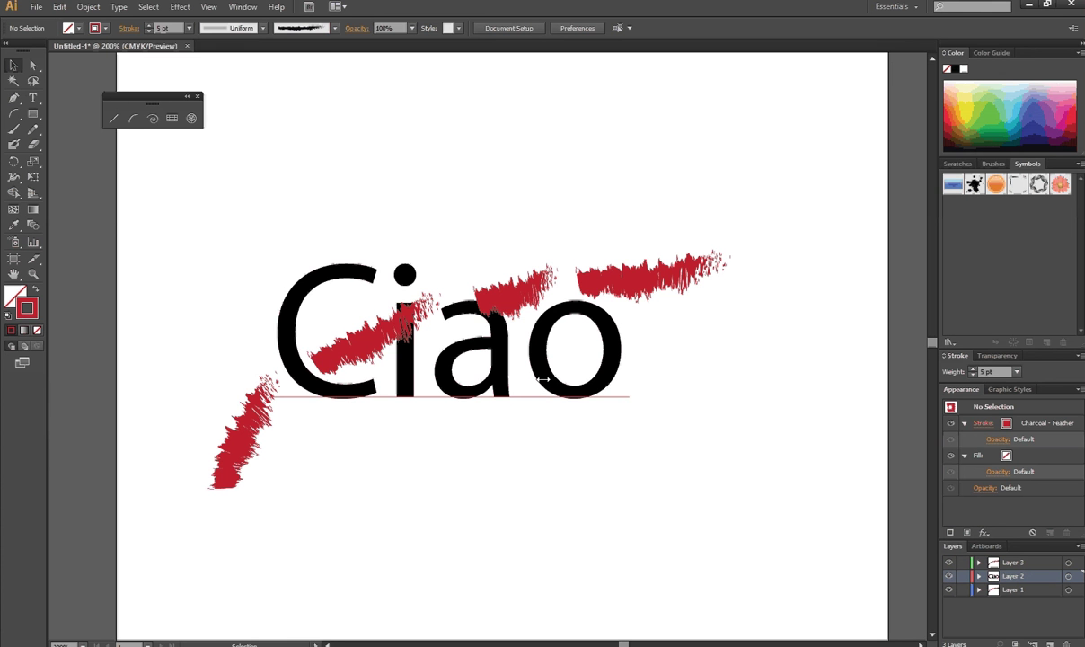
{"action": "left_click_drag", "start_coordinate": [543, 379], "coordinate": [540, 365]}
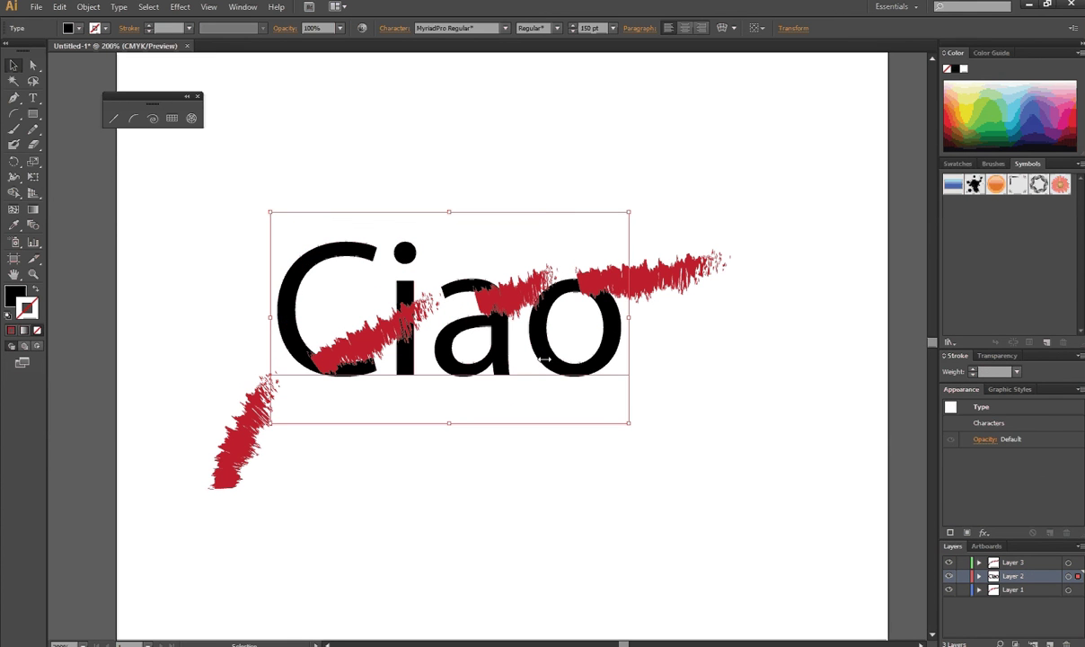
{"action": "left_click_drag", "start_coordinate": [543, 359], "coordinate": [543, 365]}
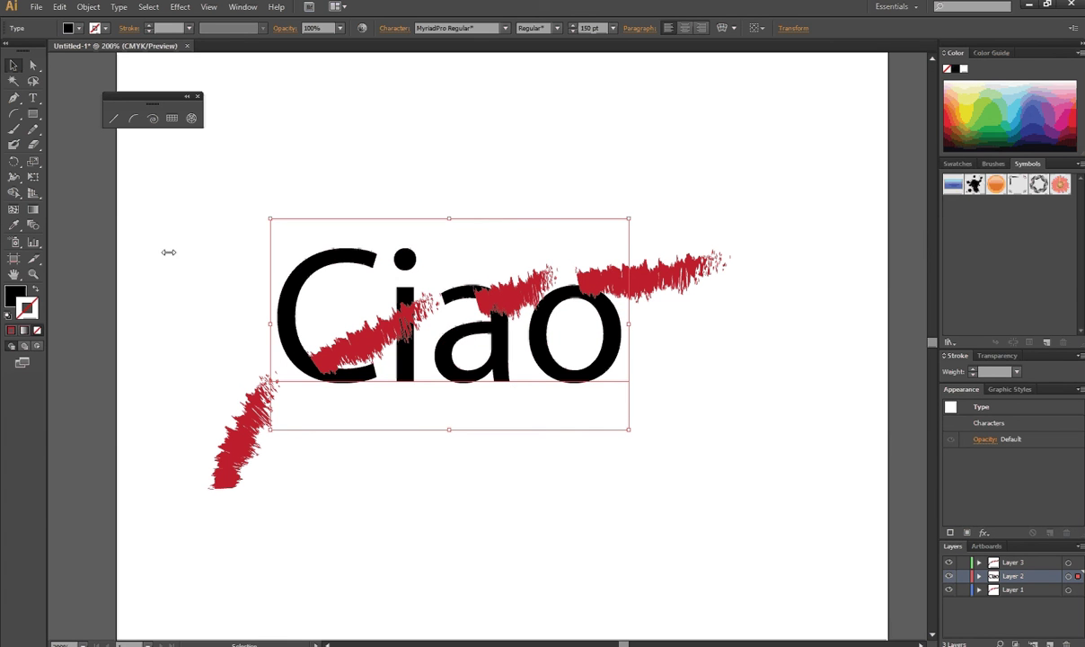
{"action": "left_click", "coordinate": [848, 266]}
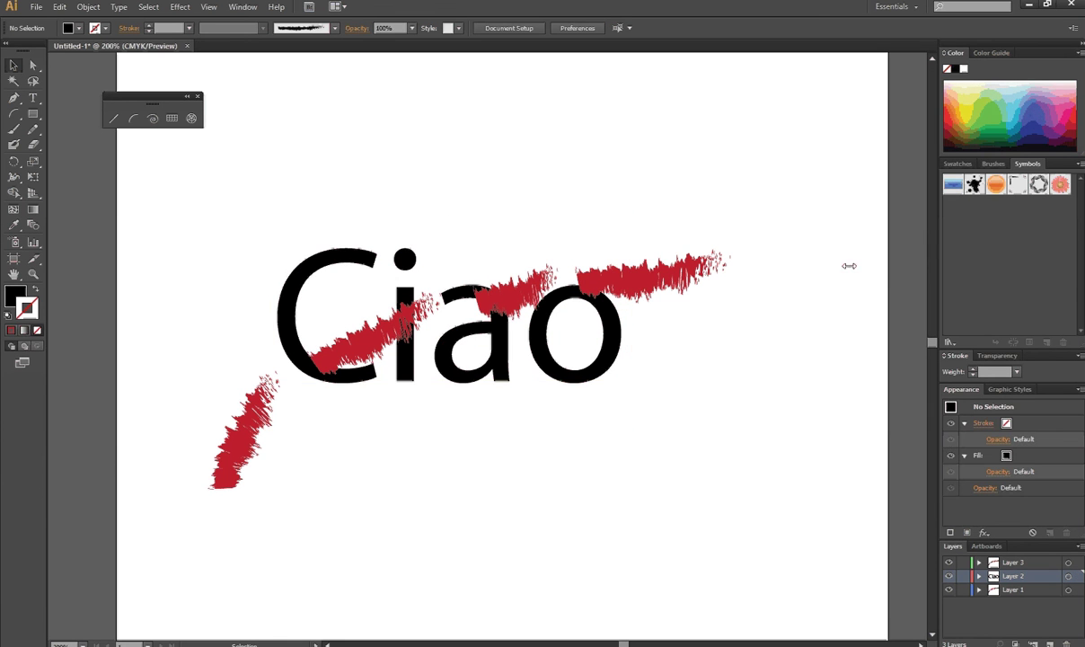